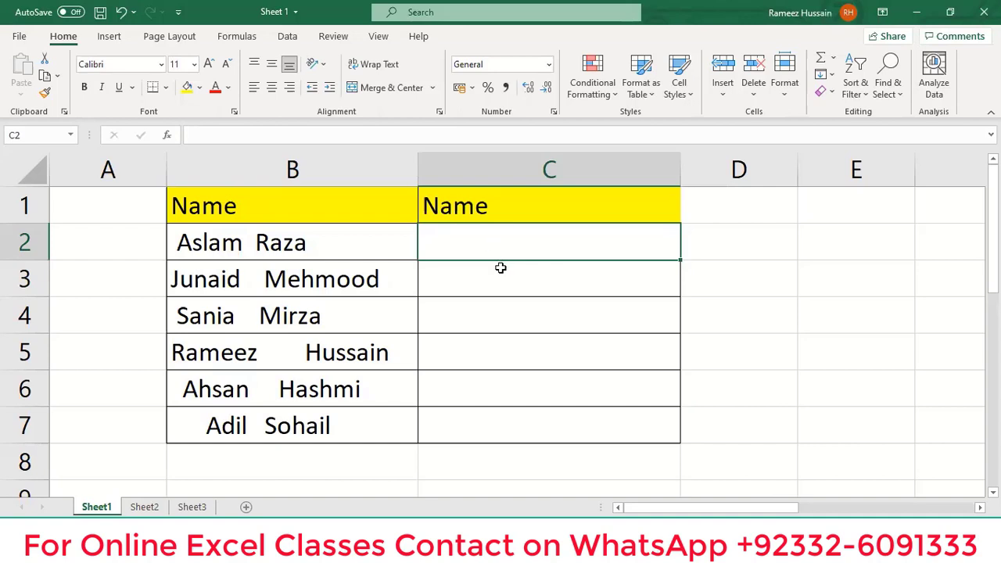
Inspect the spacing in the names in column B, ending on C2.
{"action": "key", "text": "Left"}
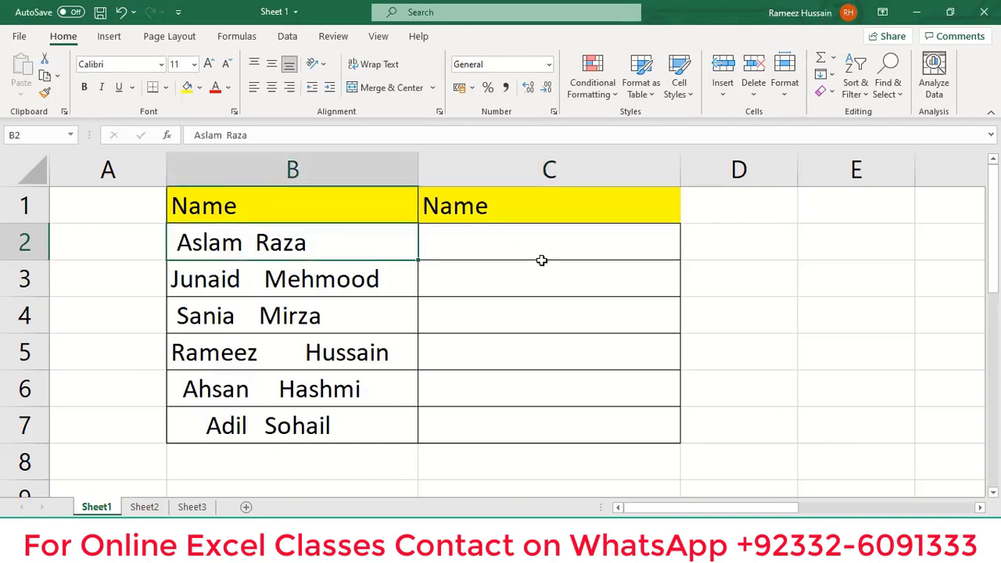
{"action": "key", "text": "Down"}
{"action": "key", "text": "Down"}
{"action": "key", "text": "Down"}
{"action": "key", "text": "Down"}
{"action": "key", "text": "Down"}
{"action": "key", "text": "Up"}
{"action": "key", "text": "Up"}
{"action": "key", "text": "Up"}
{"action": "key", "text": "Up"}
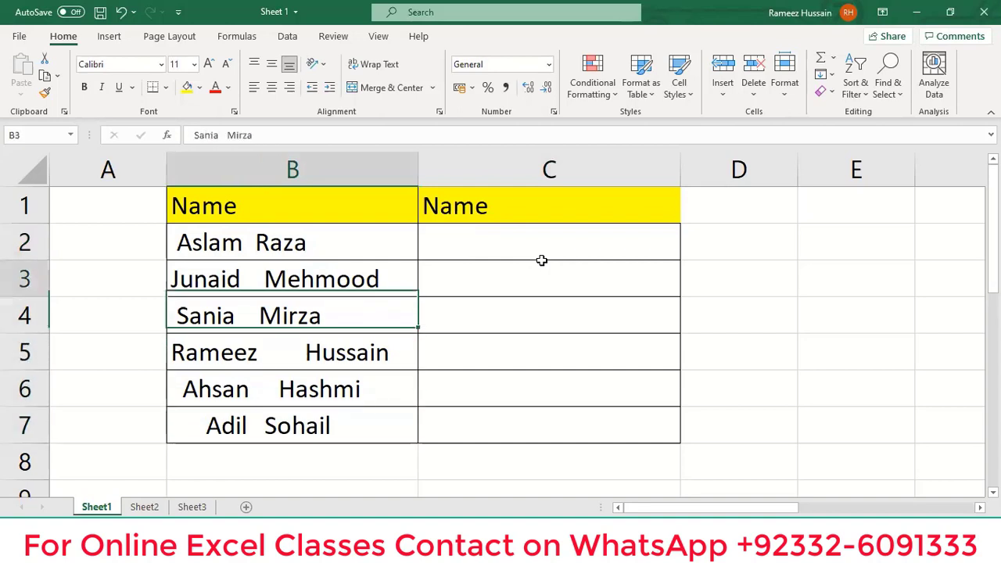
{"action": "key", "text": "Up"}
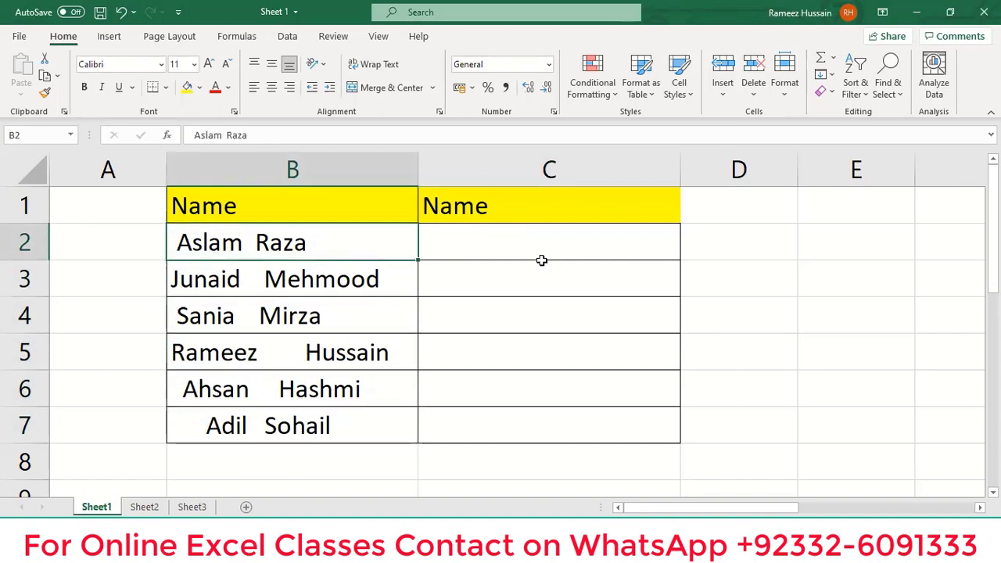
{"action": "key", "text": "Right"}
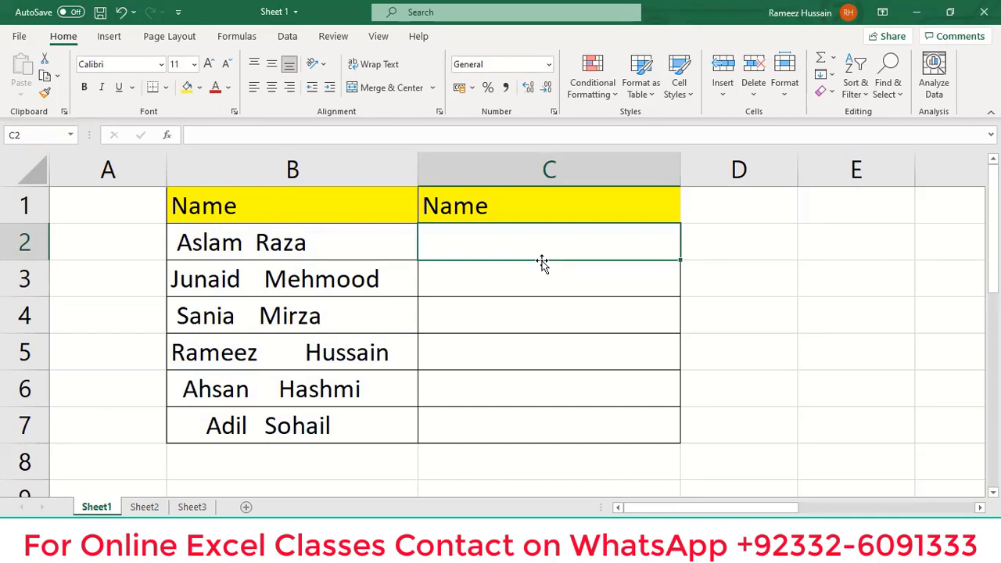
Enter =TRIM(B2) in C2 and fill it down to C7.
{"action": "type", "text": "=tri"}
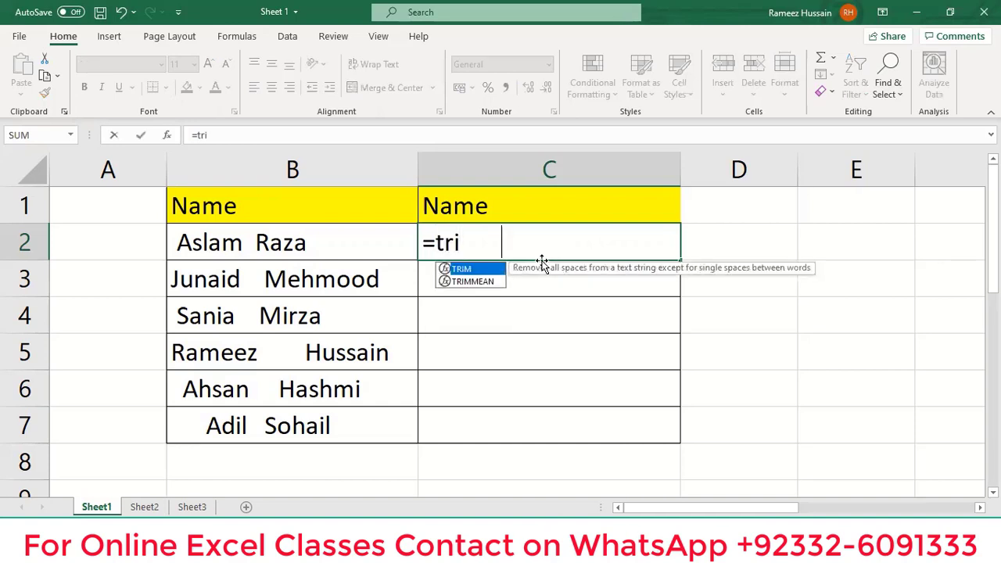
{"action": "key", "text": "Tab"}
{"action": "key", "text": "Left"}
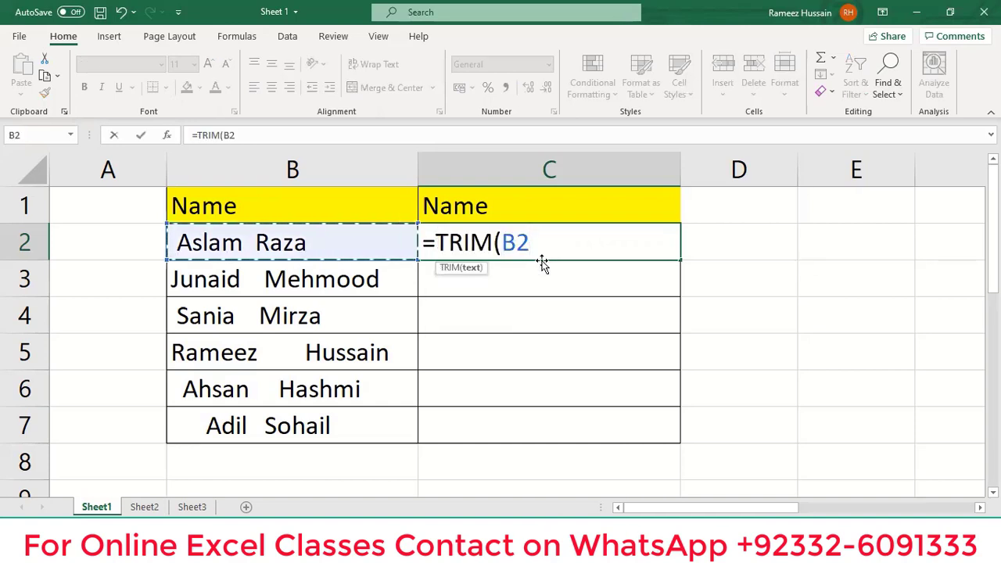
{"action": "type", "text": ")"}
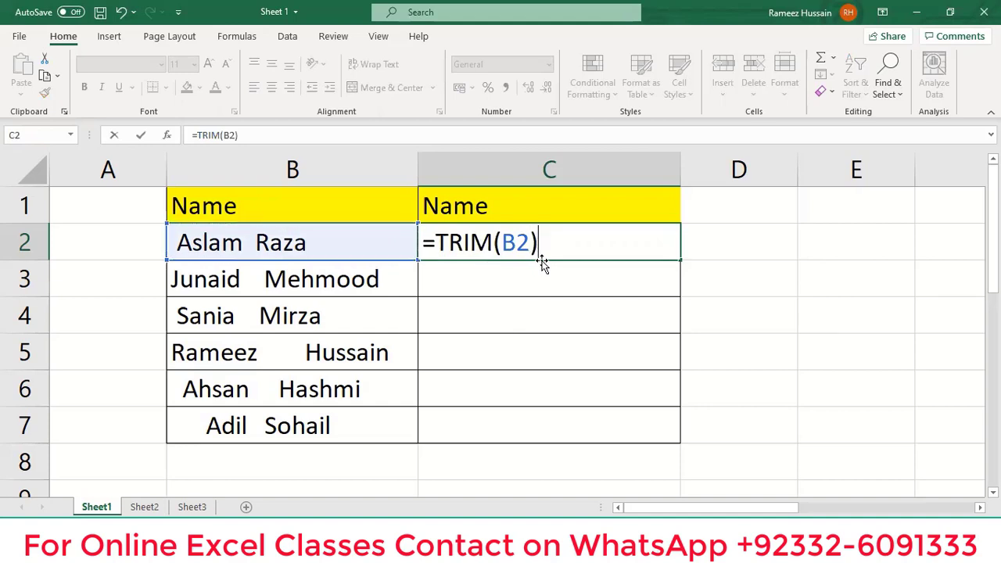
{"action": "key", "text": "ctrl+Return"}
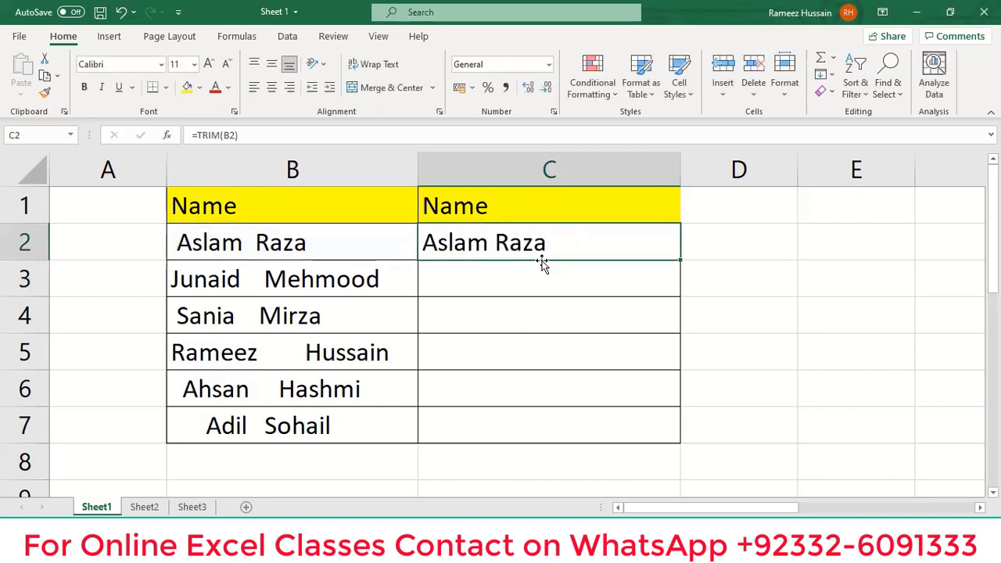
{"action": "double_click", "coordinate": [679, 260]}
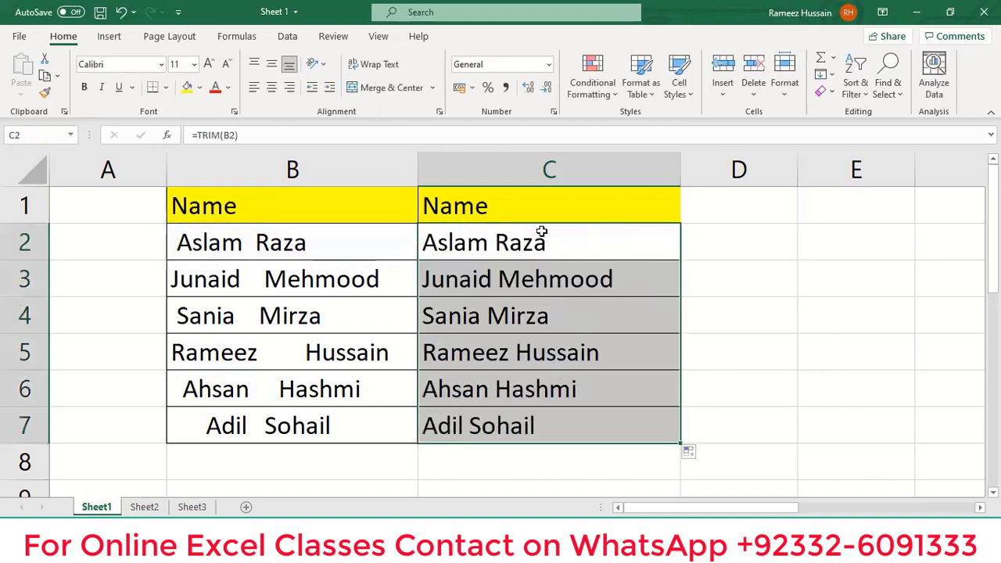
Check the trimmed names from C2 downward.
{"action": "left_click", "coordinate": [523, 239]}
{"action": "key", "text": "Down"}
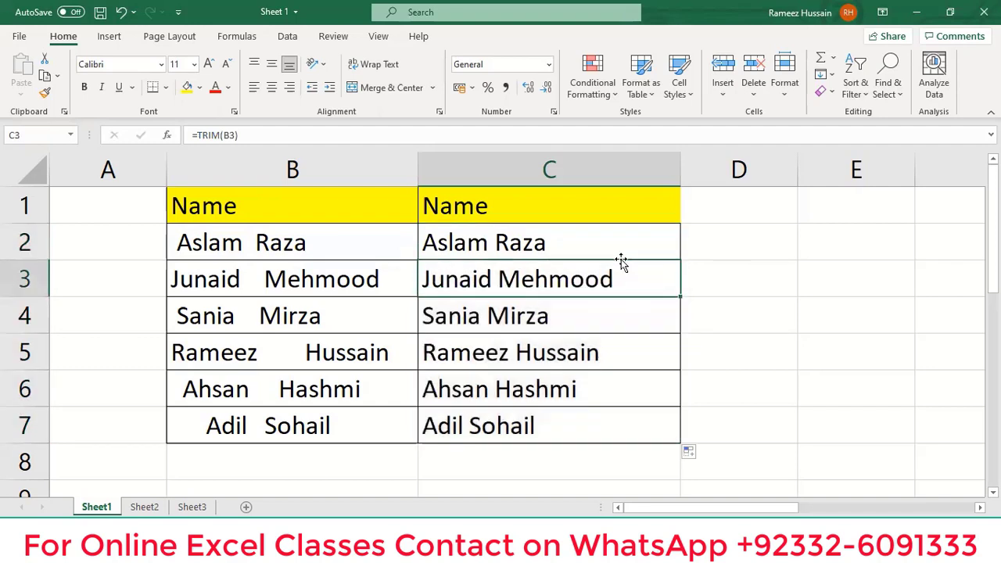
{"action": "key", "text": "Down"}
{"action": "key", "text": "Down"}
{"action": "key", "text": "Down"}
{"action": "key", "text": "Down"}
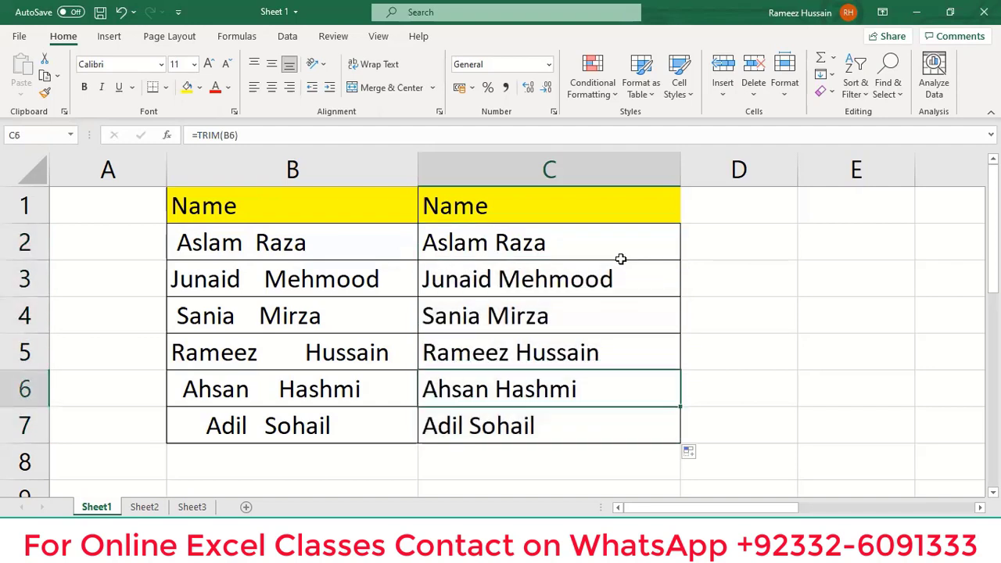
{"action": "key", "text": "Up"}
{"action": "key", "text": "Up"}
{"action": "key", "text": "Up"}
{"action": "key", "text": "Up"}
{"action": "key", "text": "Up"}
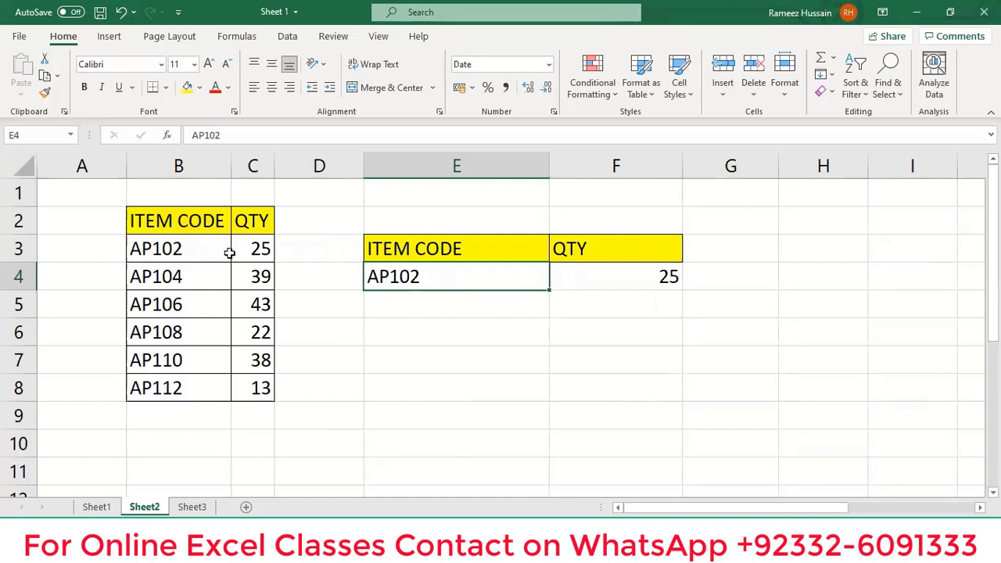
View F4's =VLOOKUP(E4,B3:C8,2,0) formula unchanged, then select the item code in E4.
{"action": "left_click", "coordinate": [621, 277]}
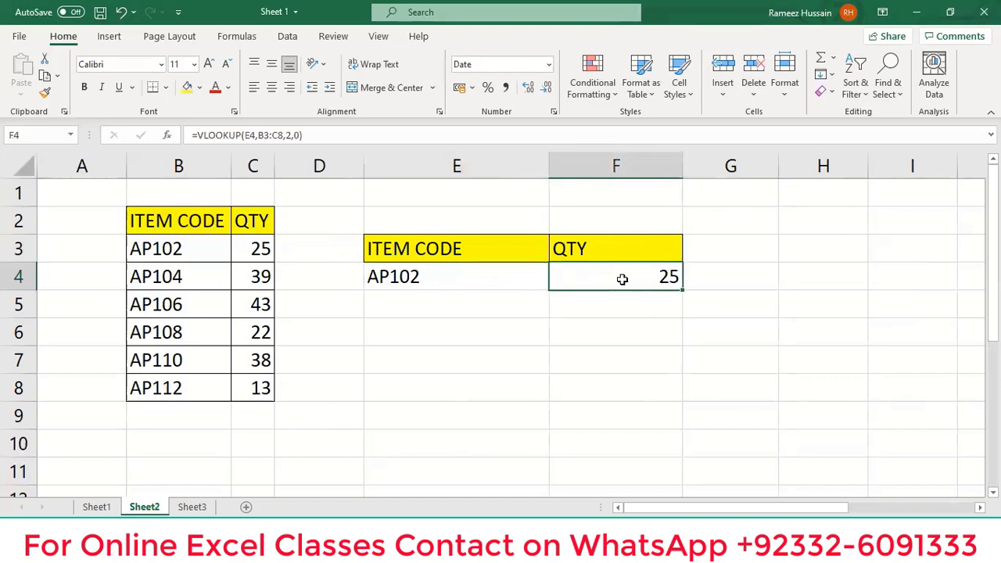
{"action": "double_click", "coordinate": [622, 277]}
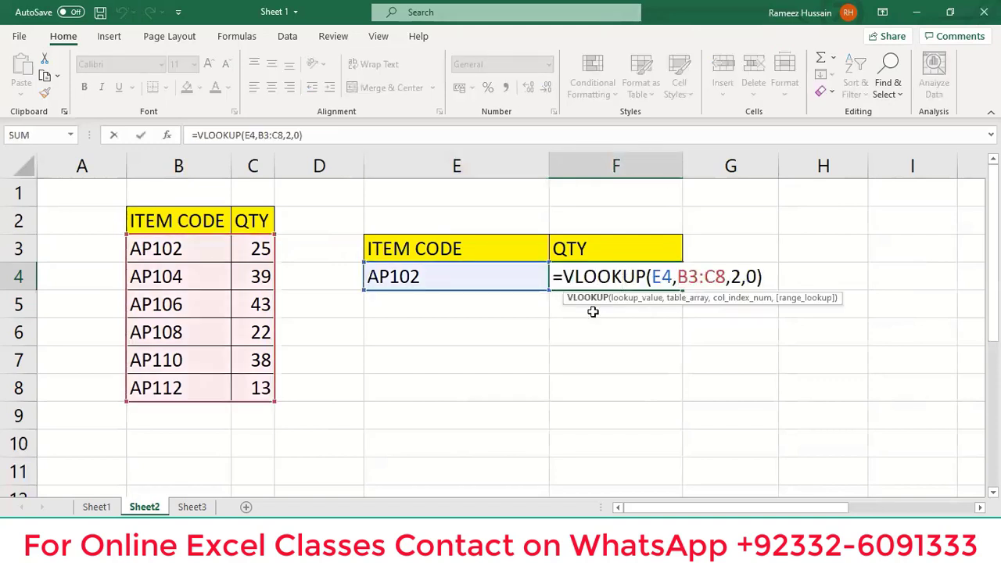
{"action": "key", "text": "Escape"}
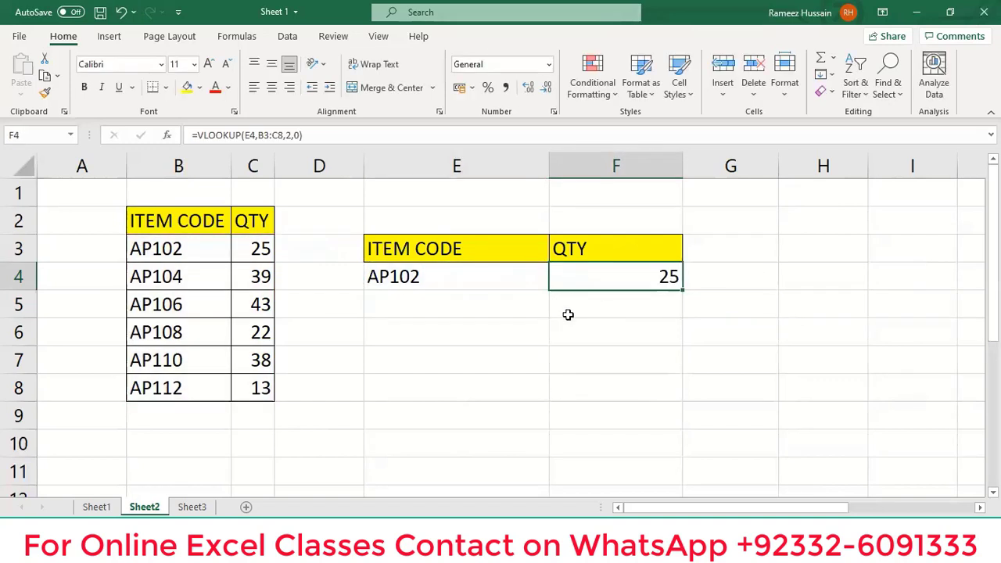
{"action": "left_click", "coordinate": [467, 276]}
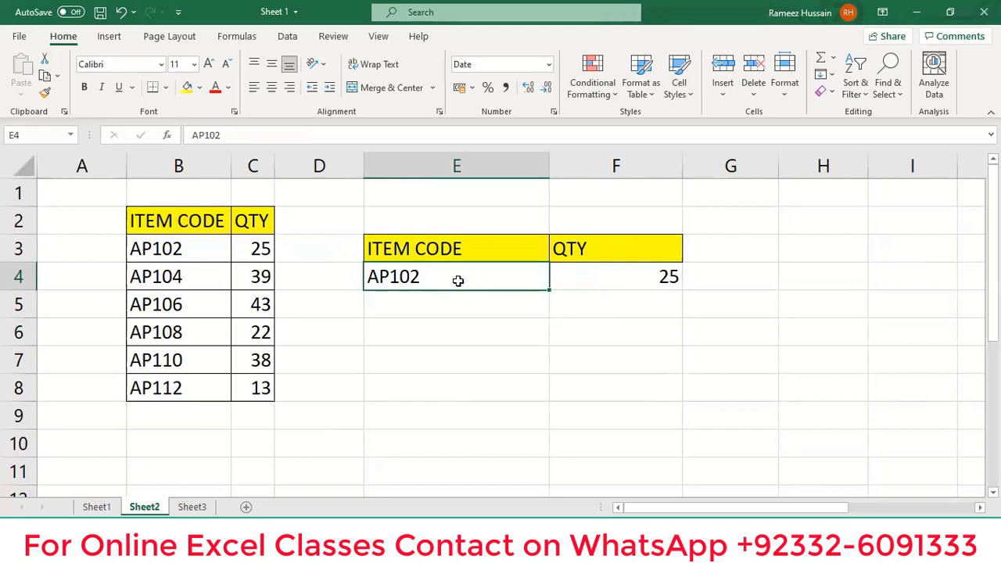
Change the item code in E4 to AP104.
{"action": "double_click", "coordinate": [457, 280]}
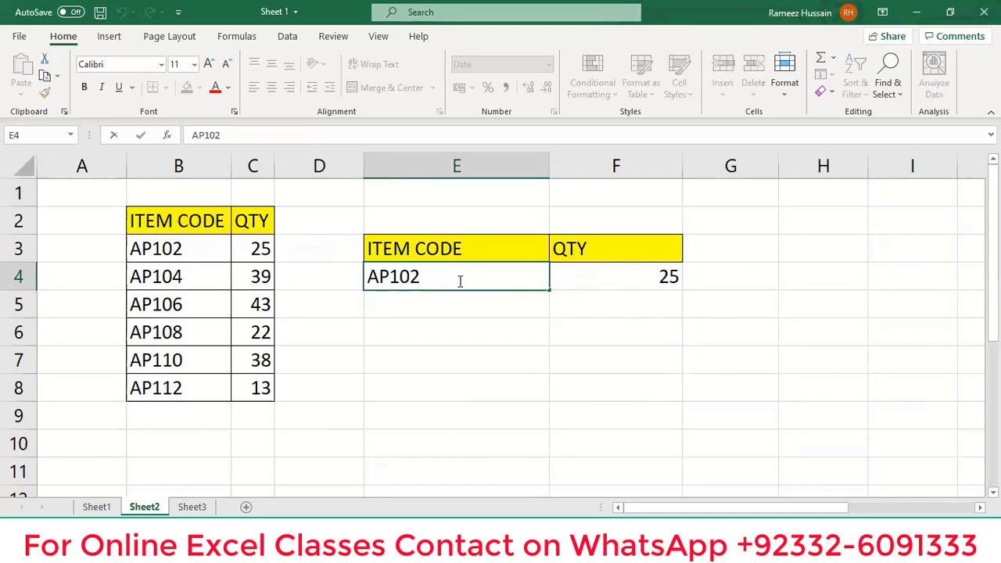
{"action": "key", "text": "BackSpace"}
{"action": "type", "text": "4"}
{"action": "key", "text": "Return"}
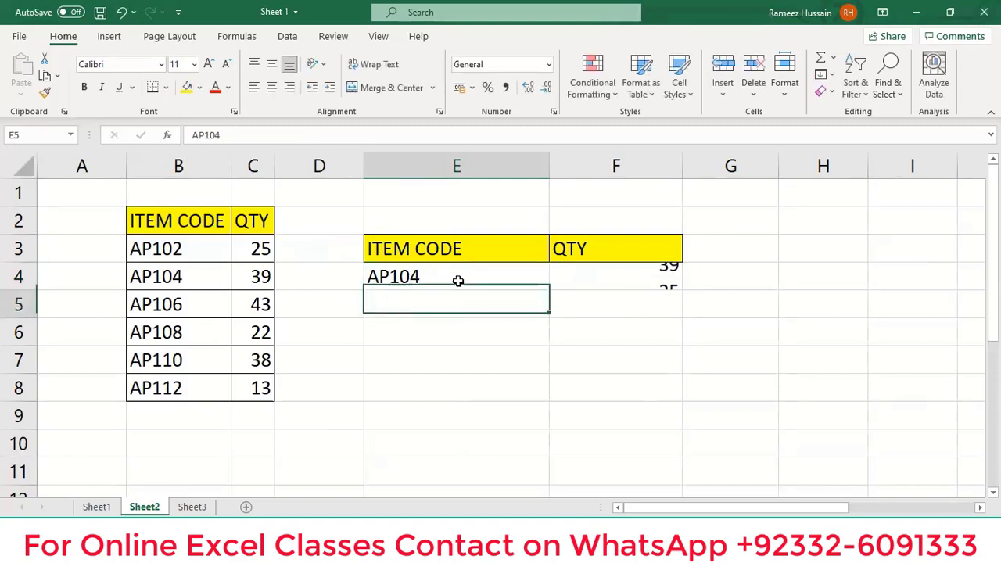
Change E4 to AP112, then open B8 to reveal its trailing space.
{"action": "left_click", "coordinate": [460, 278]}
{"action": "double_click", "coordinate": [460, 277]}
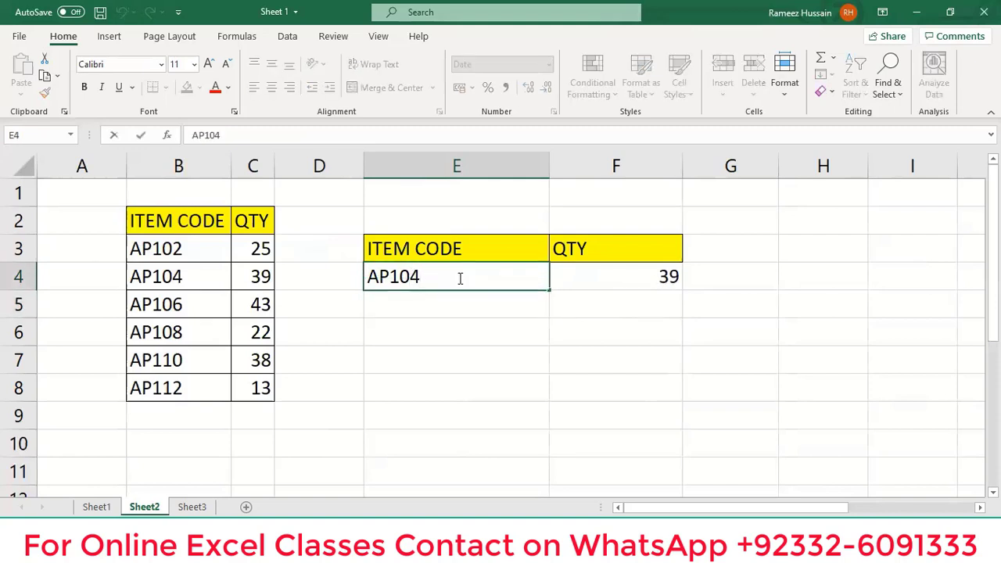
{"action": "key", "text": "BackSpace"}
{"action": "key", "text": "BackSpace"}
{"action": "type", "text": "12"}
{"action": "key", "text": "Return"}
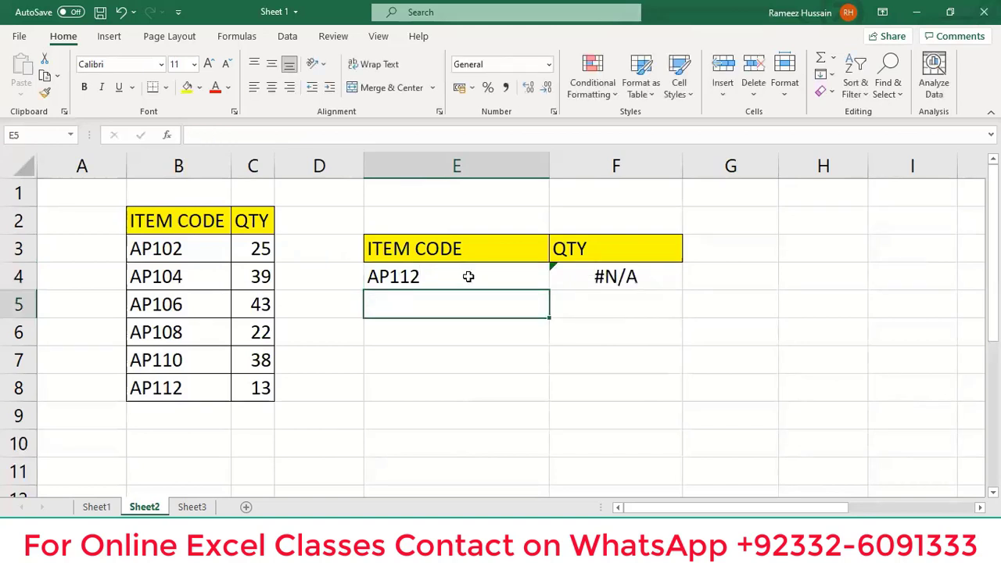
{"action": "left_click", "coordinate": [468, 276]}
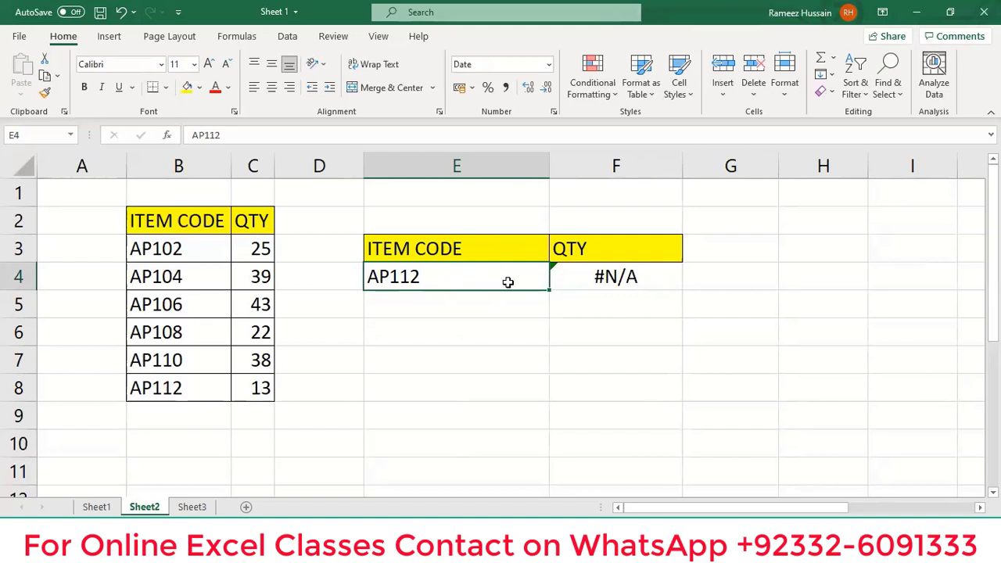
{"action": "double_click", "coordinate": [186, 386]}
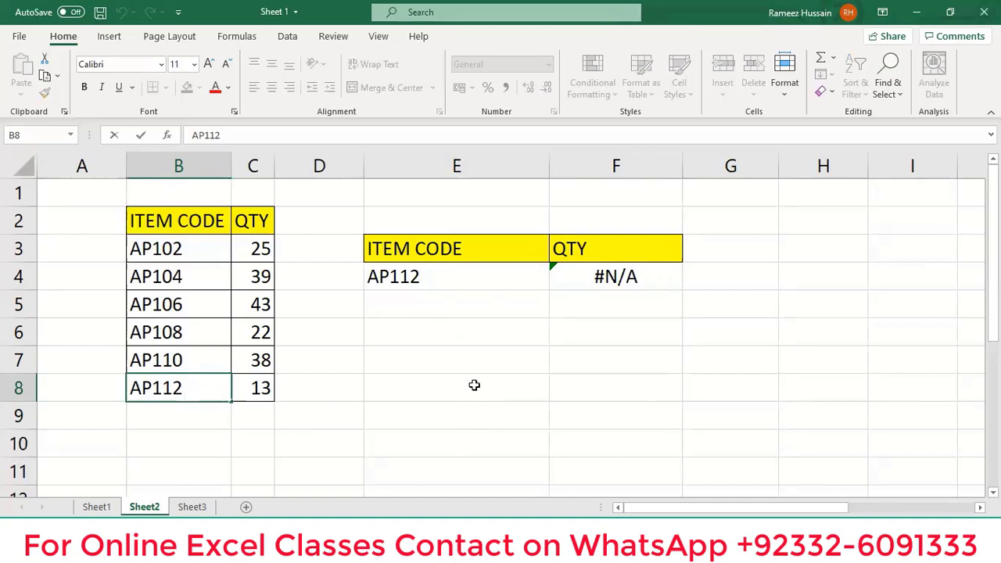
Re-edit the AP112 code in E4 and delete its trailing space.
{"action": "double_click", "coordinate": [479, 274]}
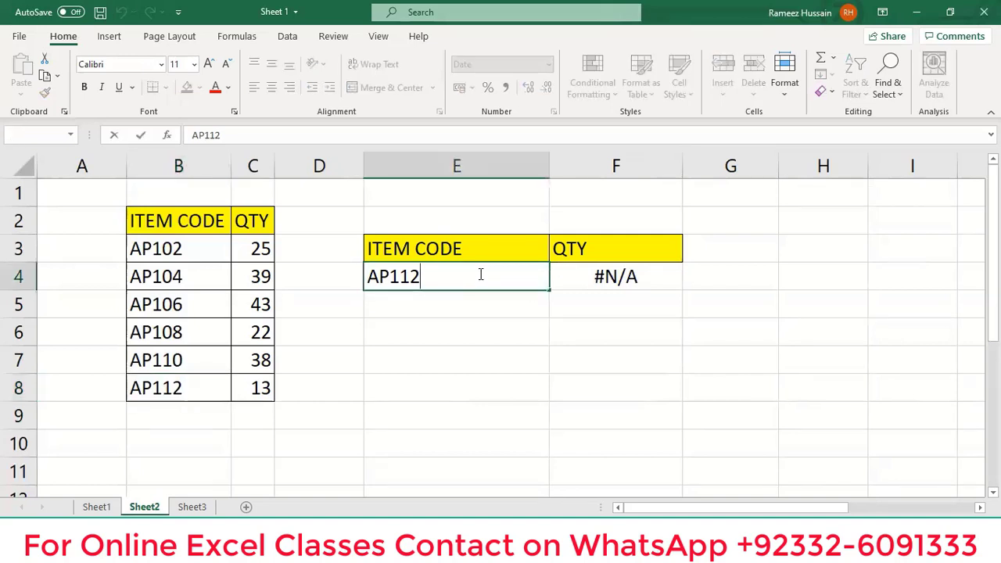
{"action": "key", "text": "Return"}
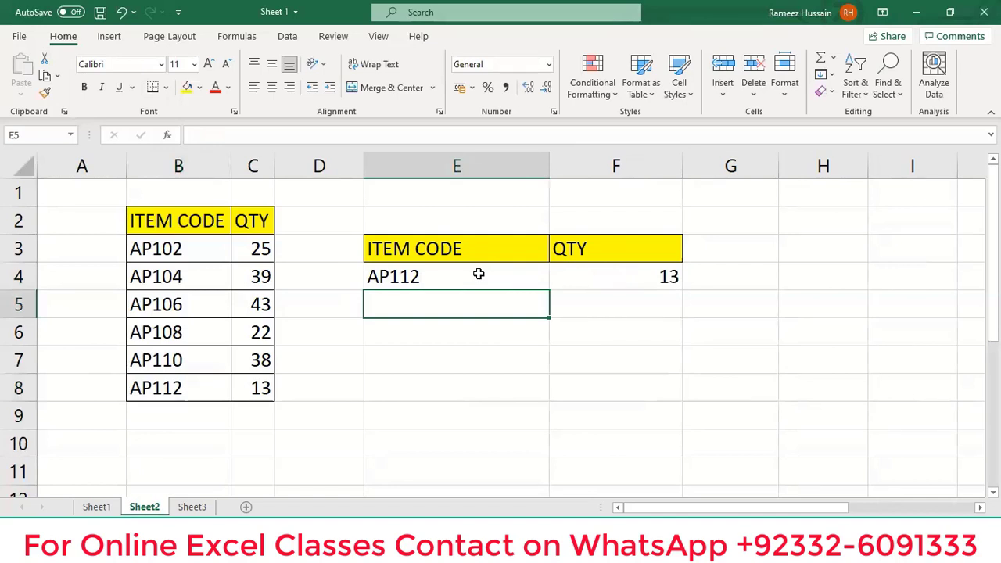
{"action": "double_click", "coordinate": [479, 275]}
{"action": "key", "text": "BackSpace"}
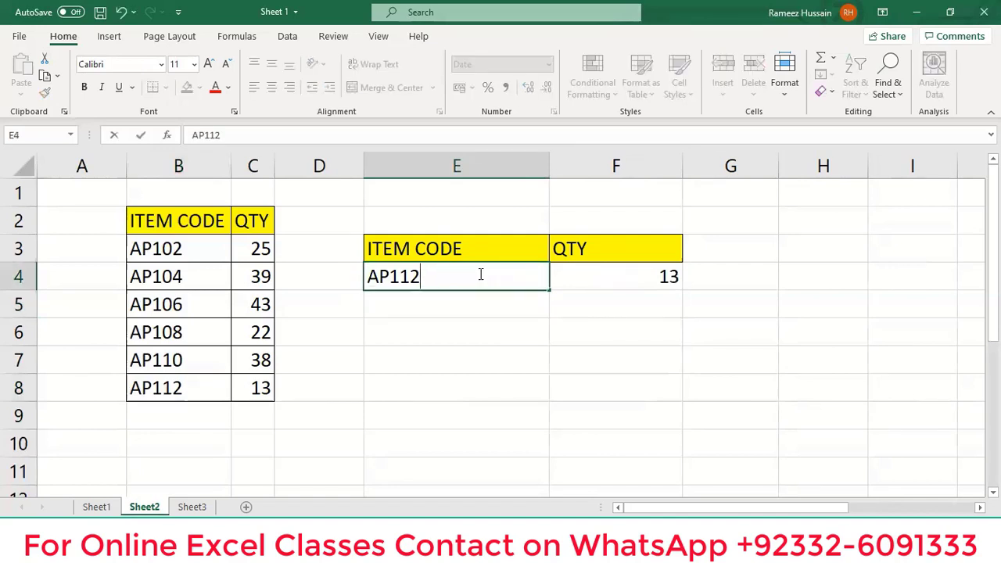
{"action": "key", "text": "Return"}
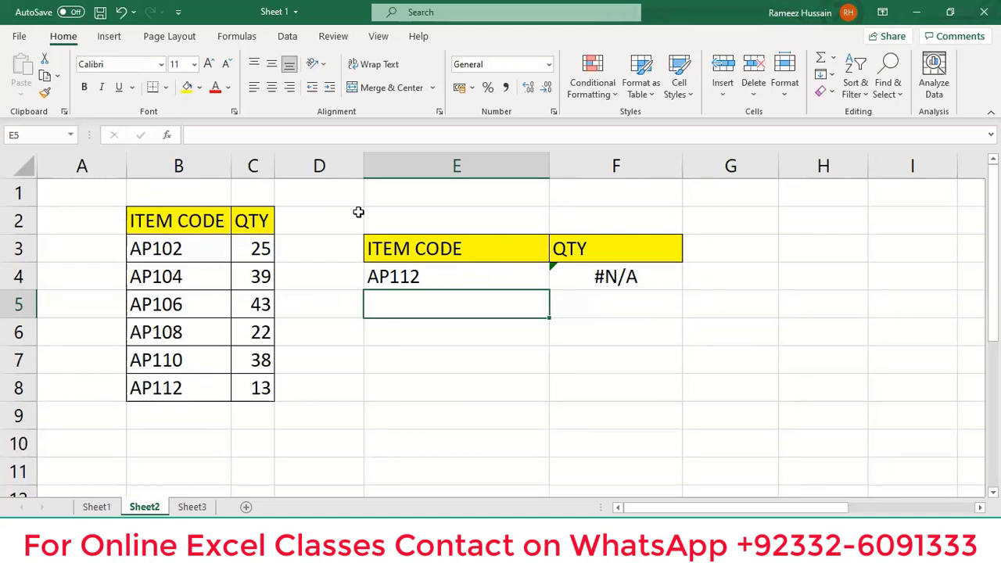
{"action": "left_click", "coordinate": [252, 248]}
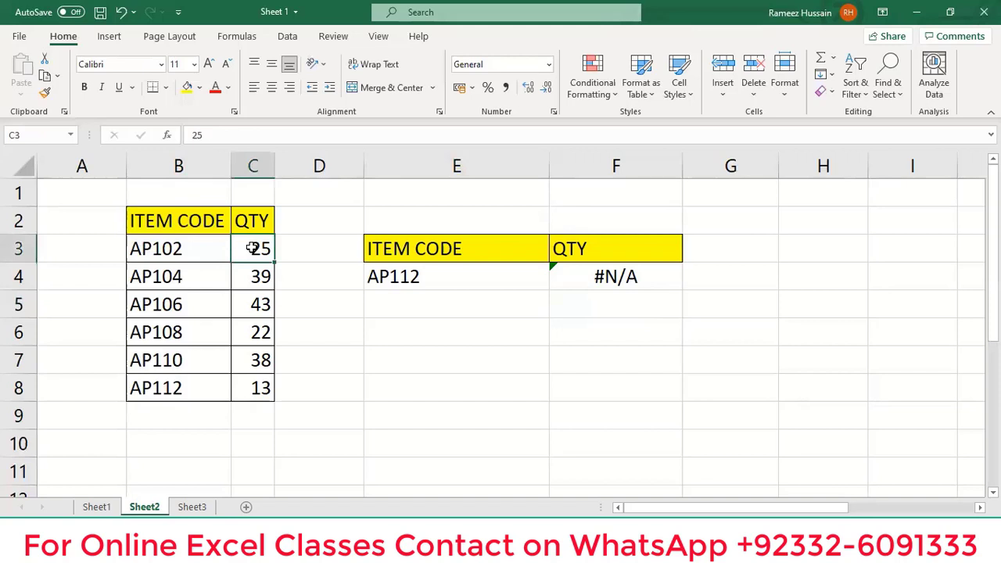
Insert a blank column C, enter =TRIM(B3) in C3, and fill it down to C8.
{"action": "key", "text": "alt+h"}
{"action": "key", "text": "i"}
{"action": "key", "text": "c"}
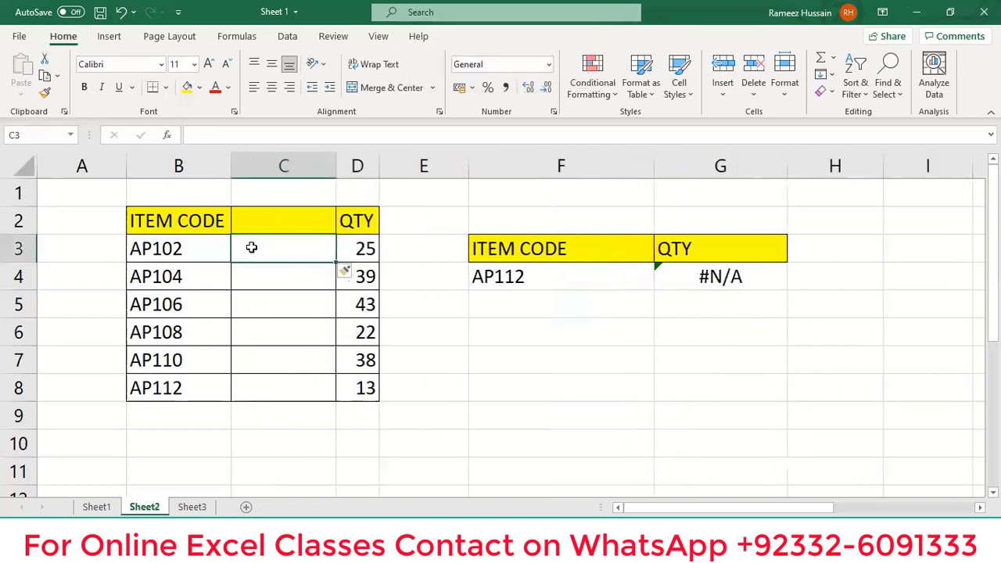
{"action": "type", "text": "=trim("}
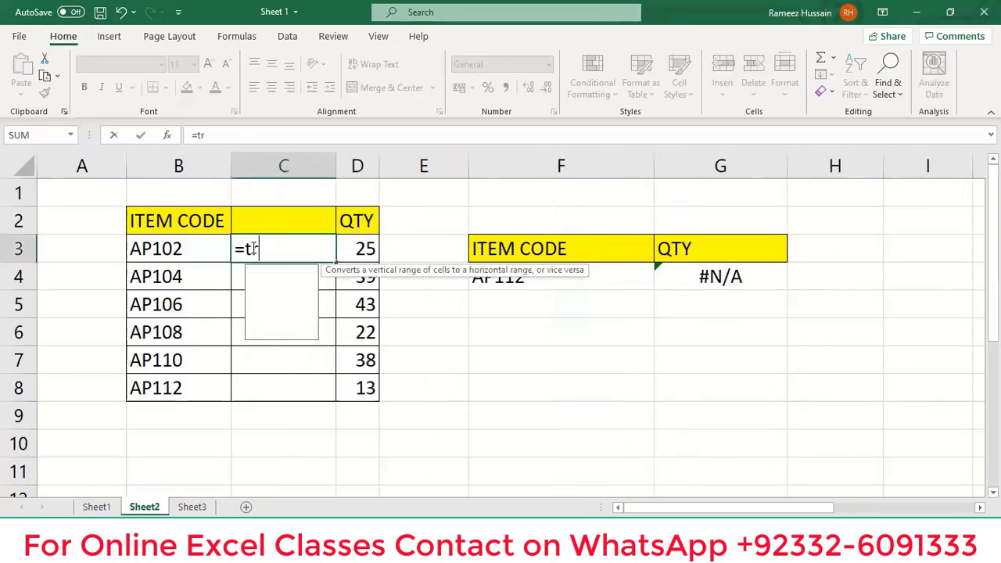
{"action": "left_click", "coordinate": [209, 248]}
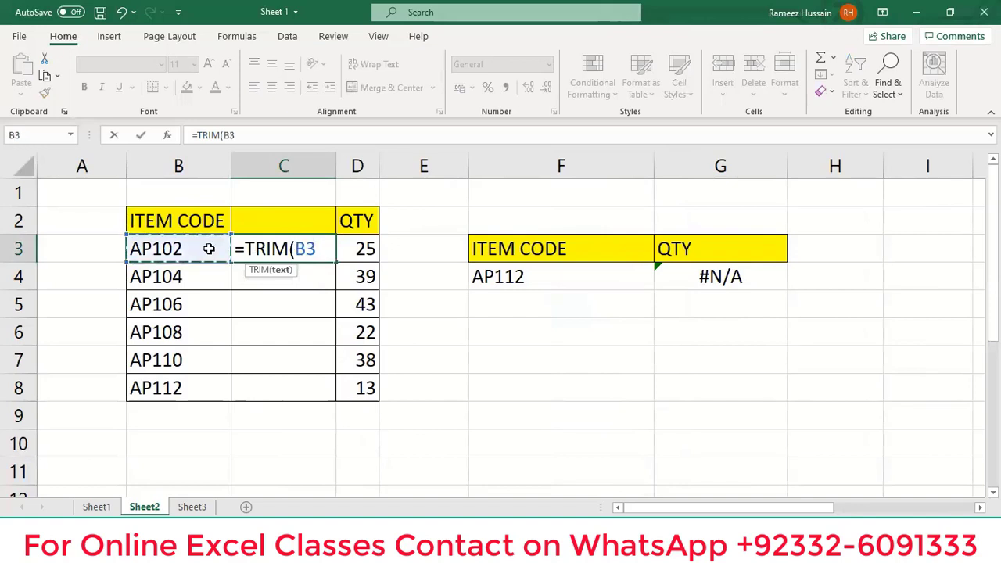
{"action": "type", "text": ")"}
{"action": "key", "text": "Return"}
{"action": "left_click", "coordinate": [268, 248]}
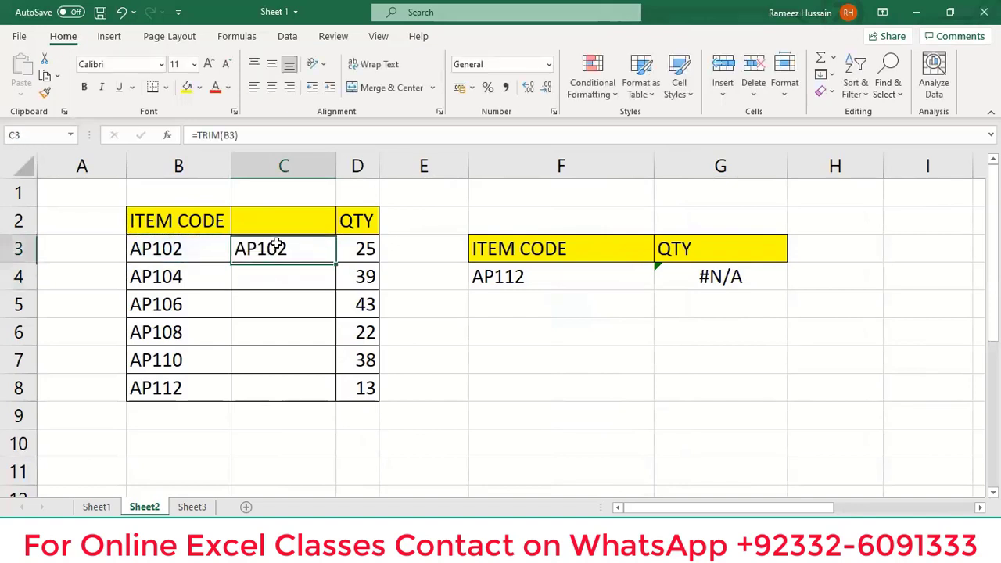
{"action": "double_click", "coordinate": [336, 263]}
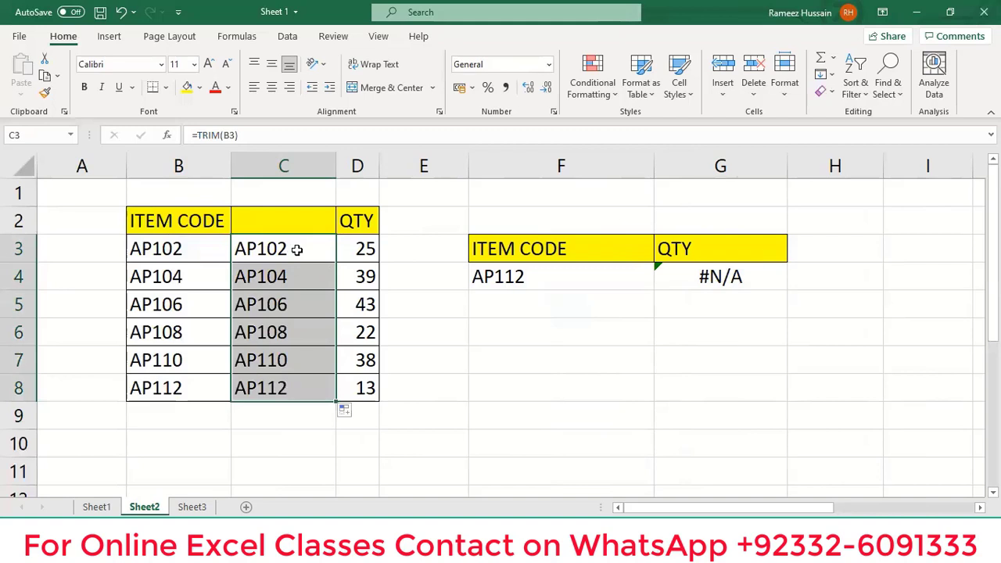
{"action": "left_click", "coordinate": [298, 249]}
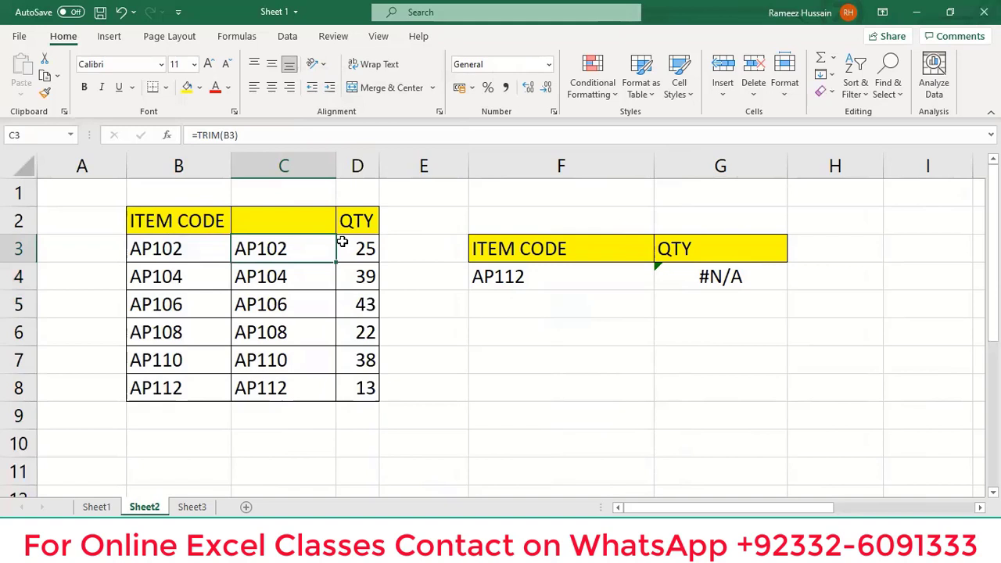
Copy the trimmed codes C3:C8 and paste them as values over the original codes.
{"action": "double_click", "coordinate": [336, 262]}
{"action": "key", "text": "ctrl+c"}
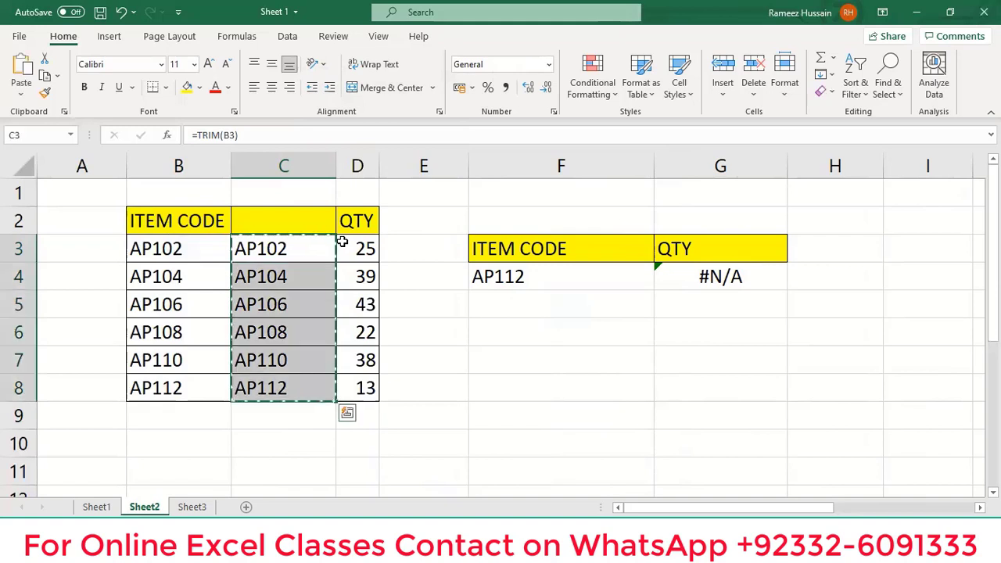
{"action": "right_click", "coordinate": [305, 241]}
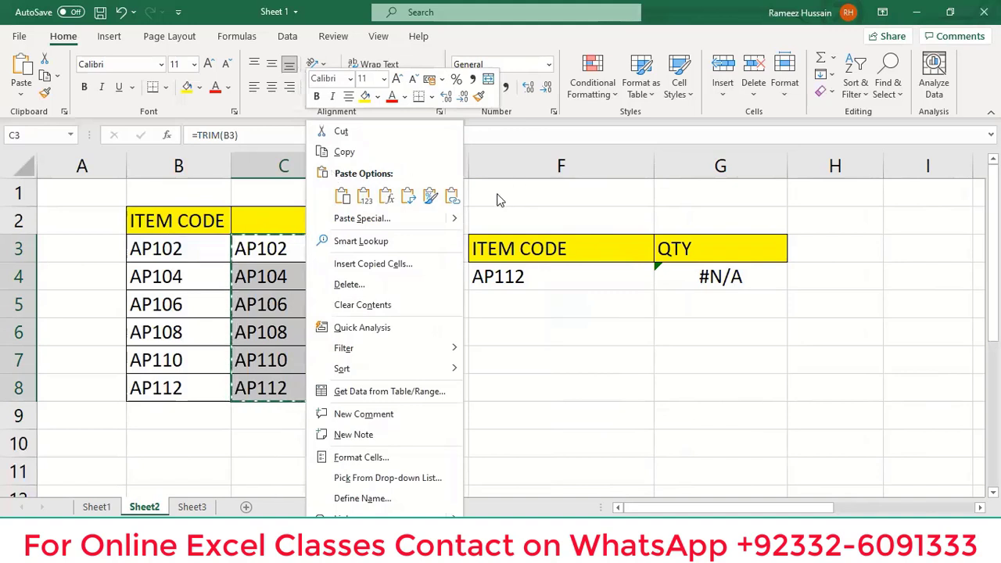
{"action": "left_click", "coordinate": [362, 219]}
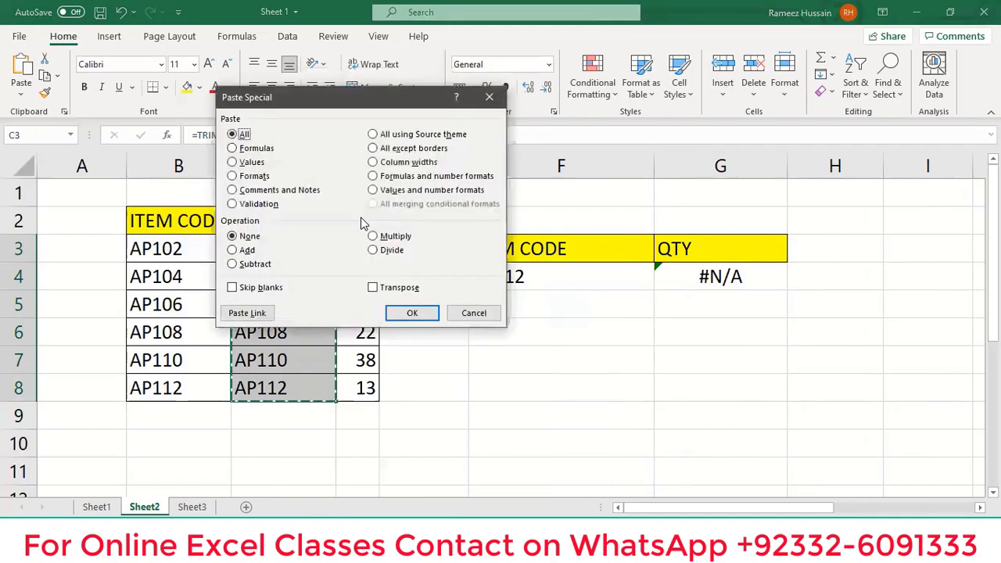
{"action": "left_click", "coordinate": [240, 163]}
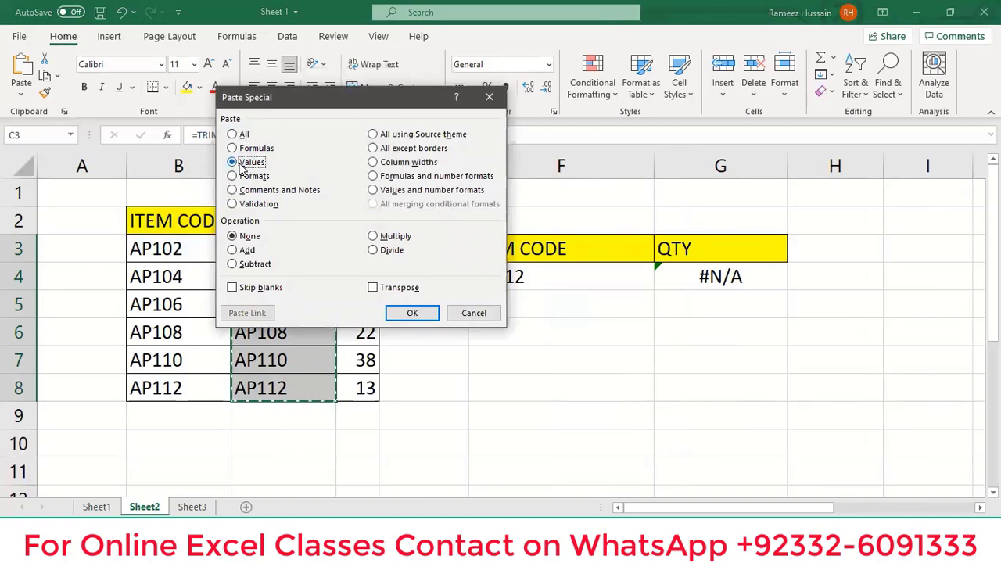
{"action": "left_click", "coordinate": [410, 313]}
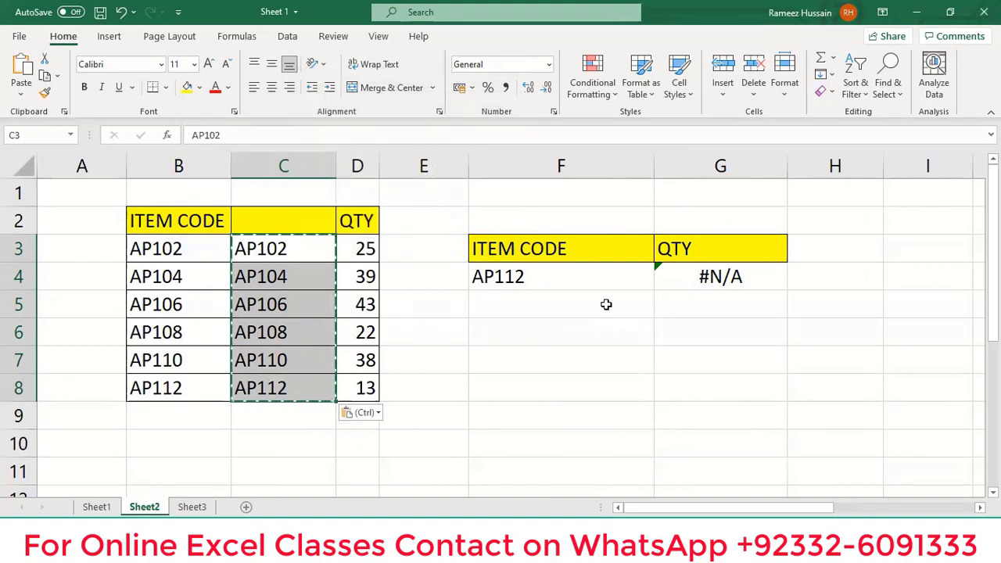
{"action": "key", "text": "Escape"}
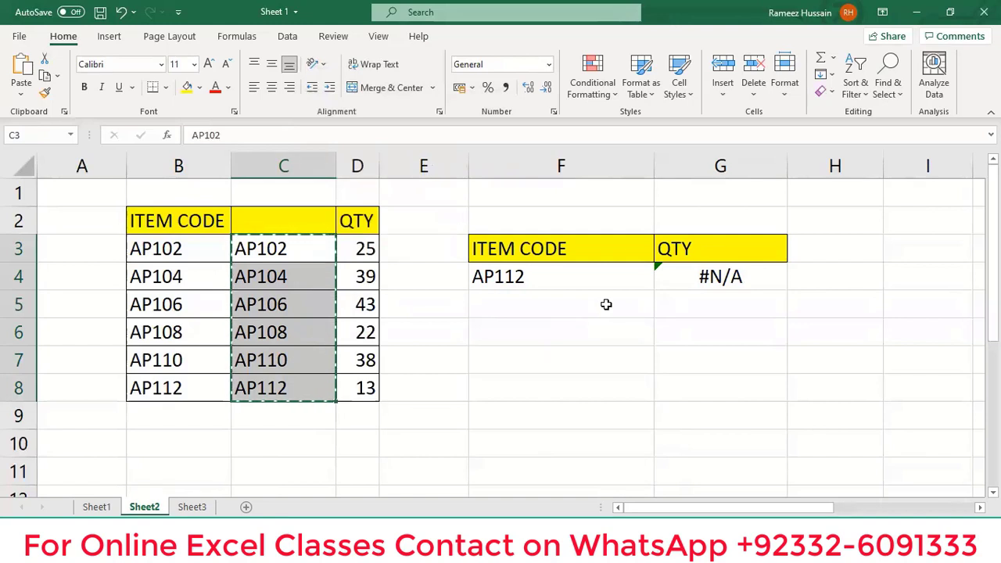
{"action": "key", "text": "Left"}
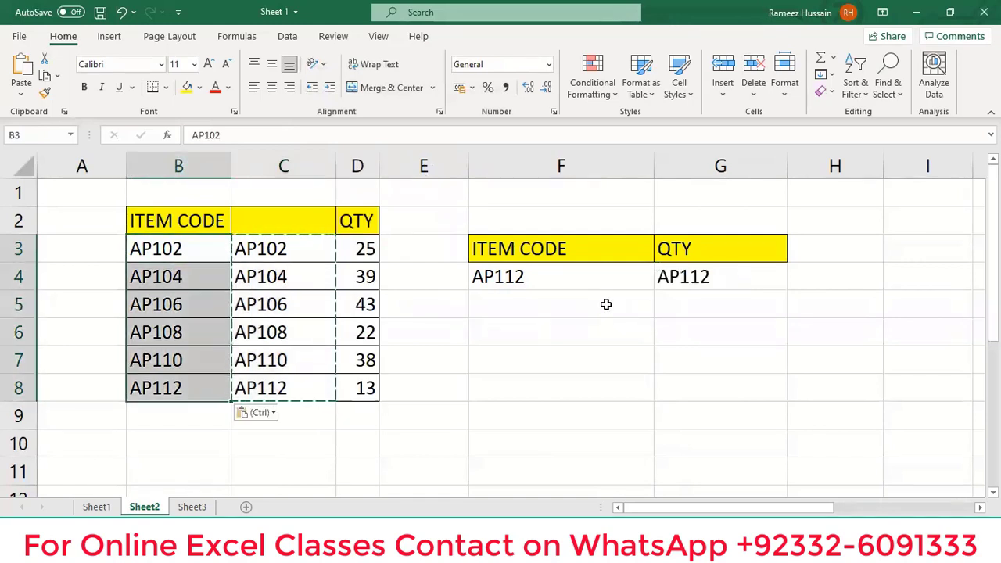
Delete helper column C, confirm F4 now returns 13 for AP112, and go to Sheet3.
{"action": "key", "text": "Escape"}
{"action": "left_click", "coordinate": [296, 167]}
{"action": "right_click", "coordinate": [295, 168]}
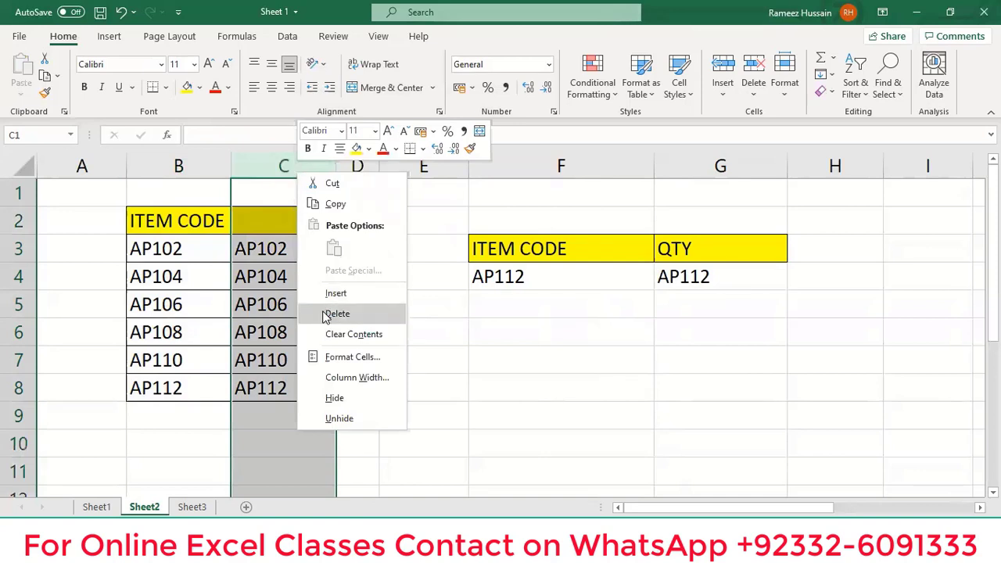
{"action": "left_click", "coordinate": [326, 314]}
{"action": "left_click", "coordinate": [469, 275]}
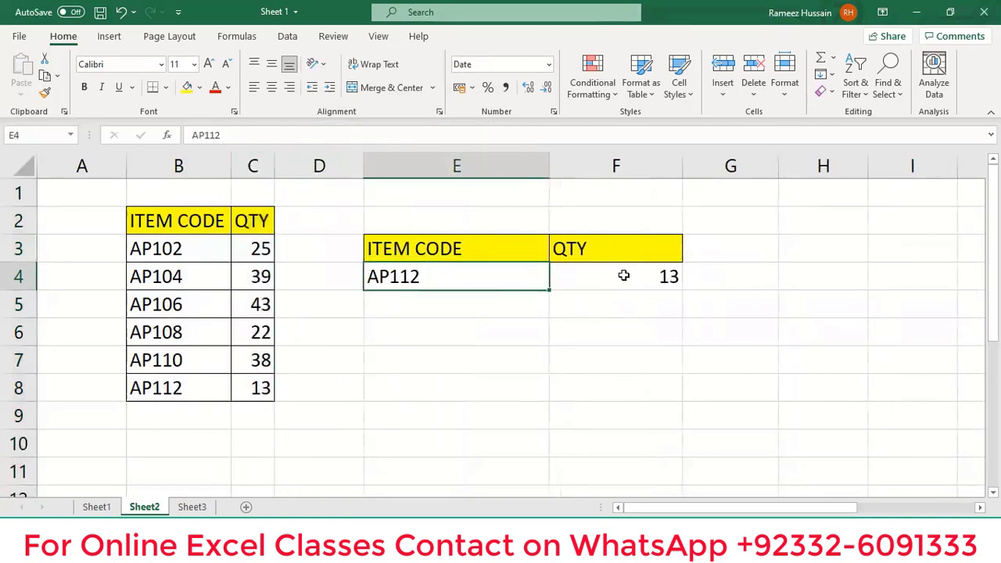
{"action": "left_click", "coordinate": [666, 275]}
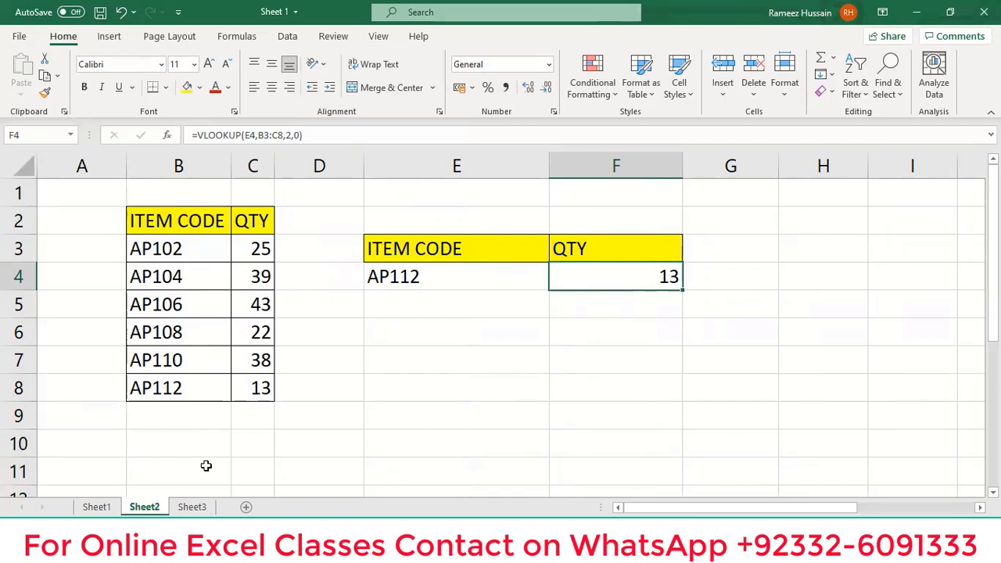
{"action": "left_click", "coordinate": [194, 507]}
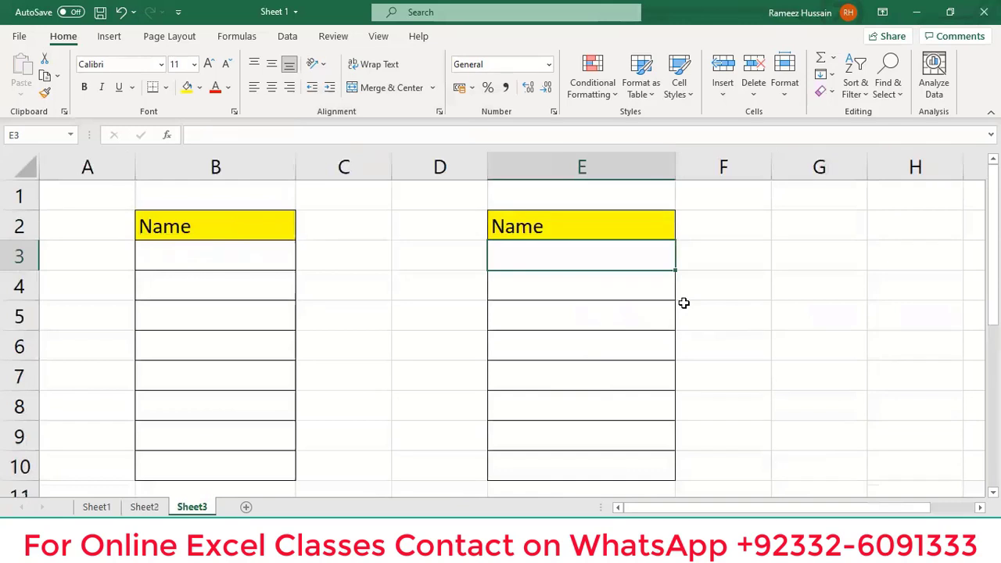
{"action": "double_click", "coordinate": [563, 255]}
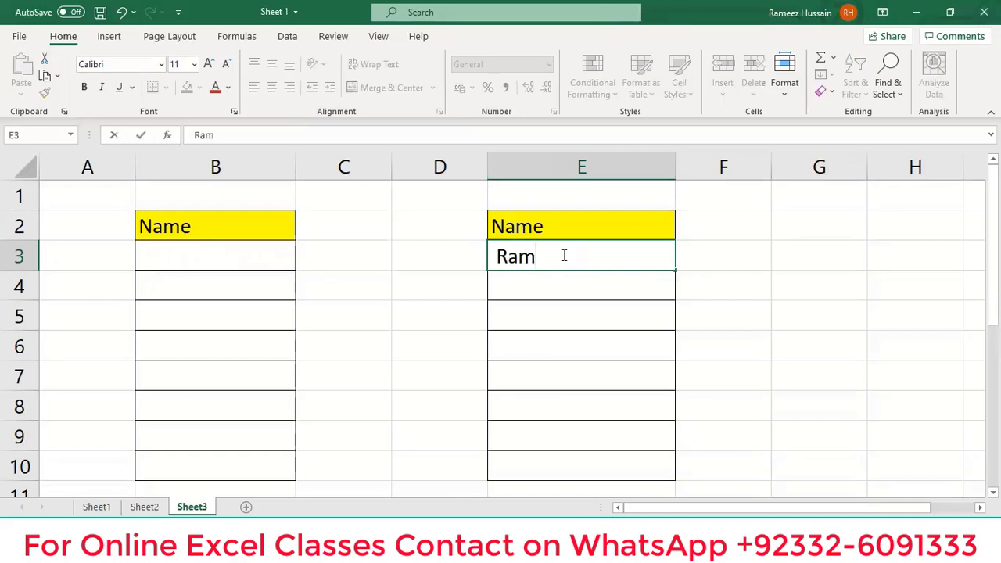
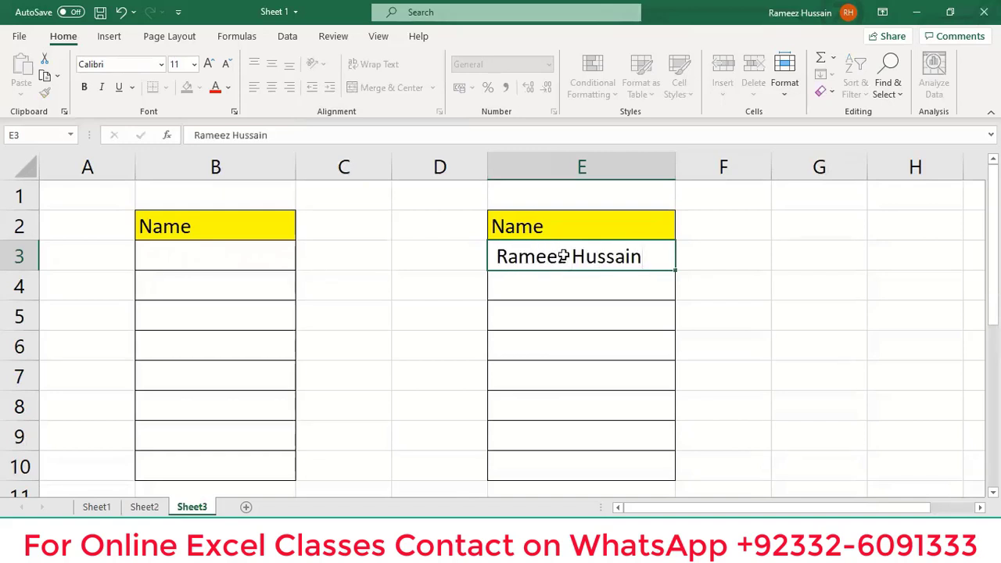
{"action": "key", "text": "Return"}
{"action": "left_click", "coordinate": [563, 257]}
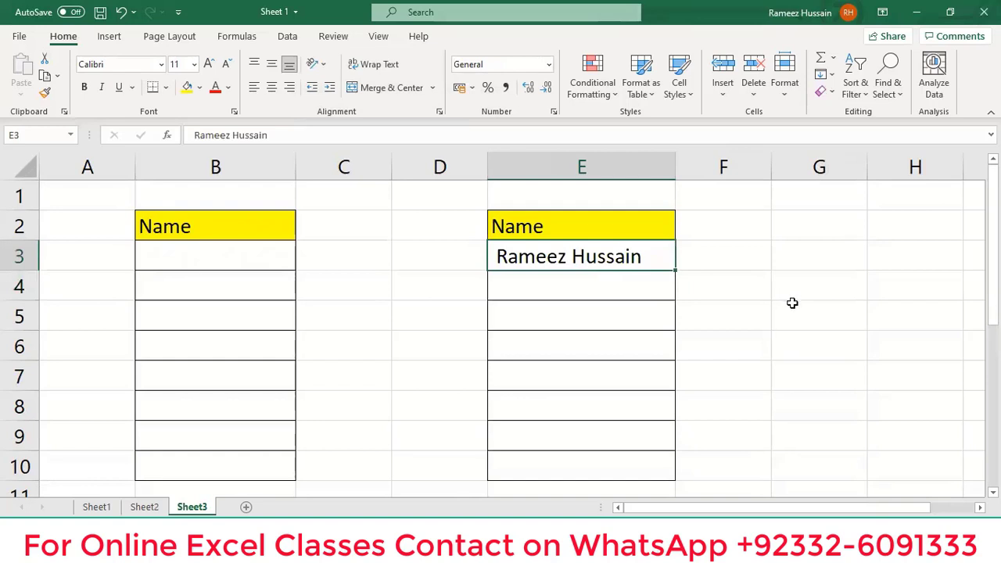
{"action": "left_click", "coordinate": [254, 259]}
{"action": "double_click", "coordinate": [254, 258]}
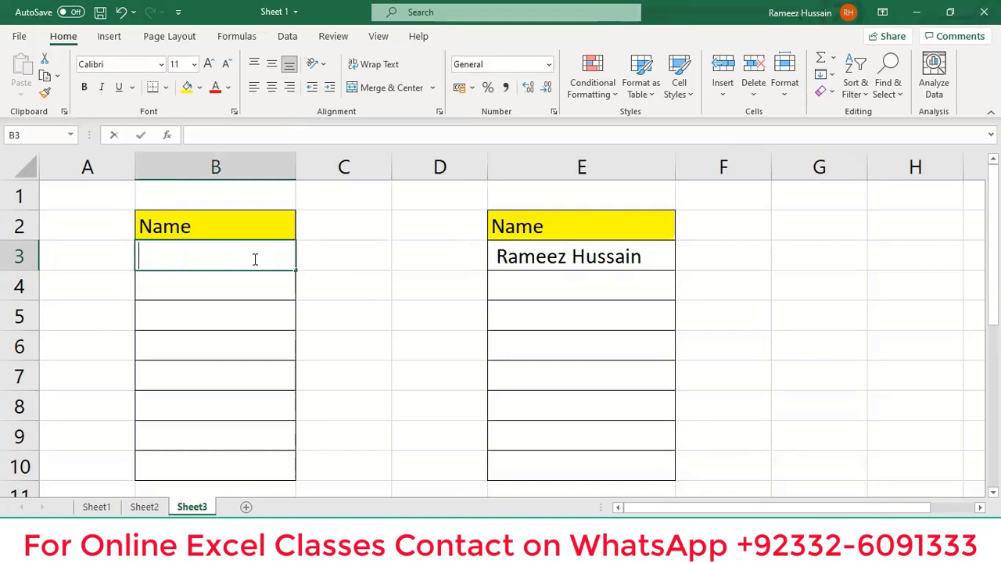
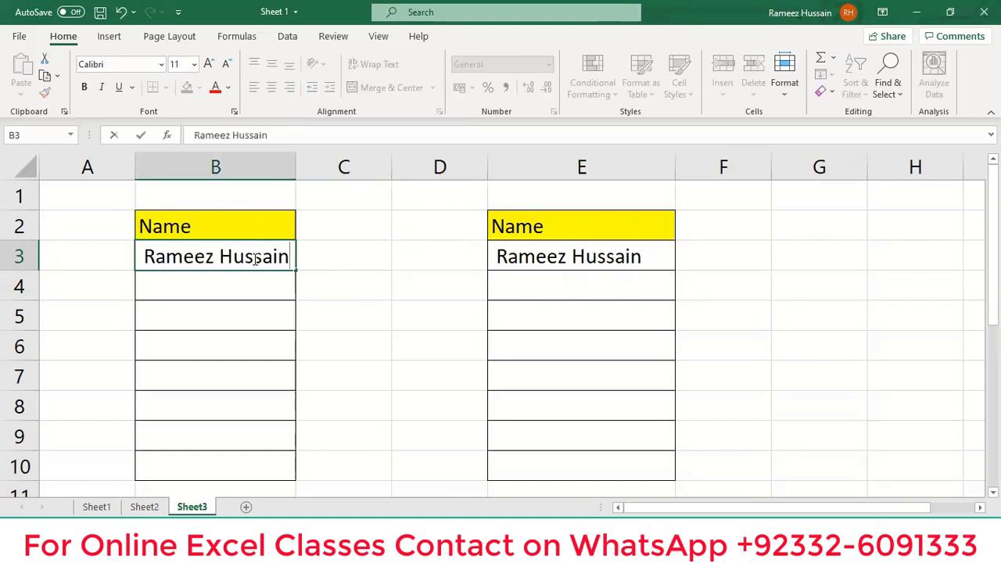
{"action": "key", "text": "Return"}
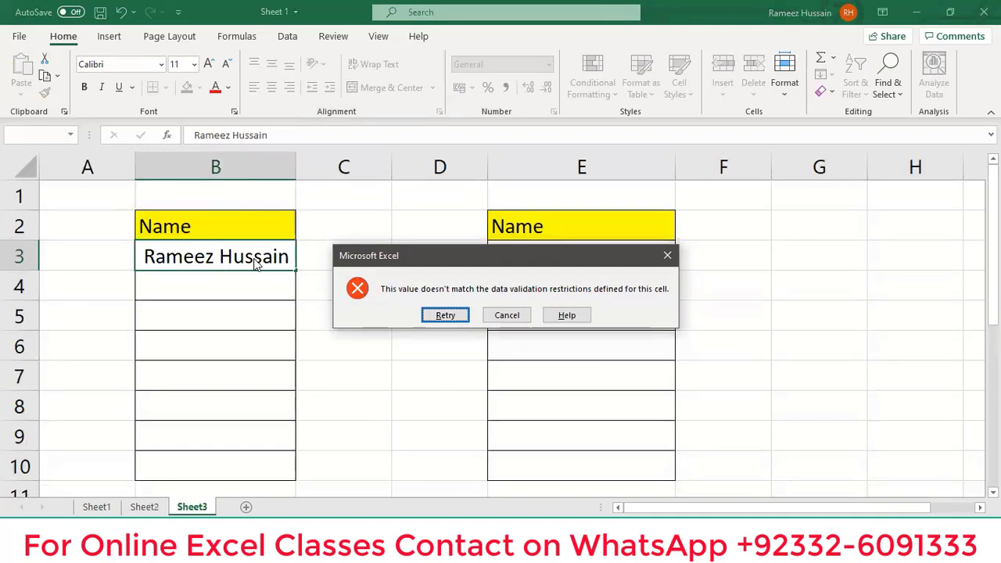
{"action": "key", "text": "Escape"}
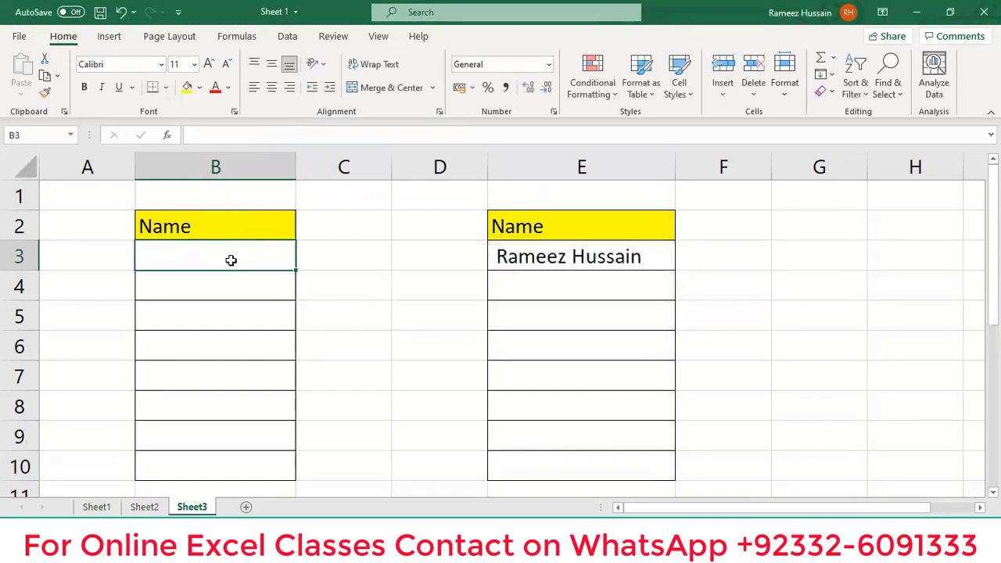
{"action": "double_click", "coordinate": [234, 264]}
{"action": "type", "text": "Ram"}
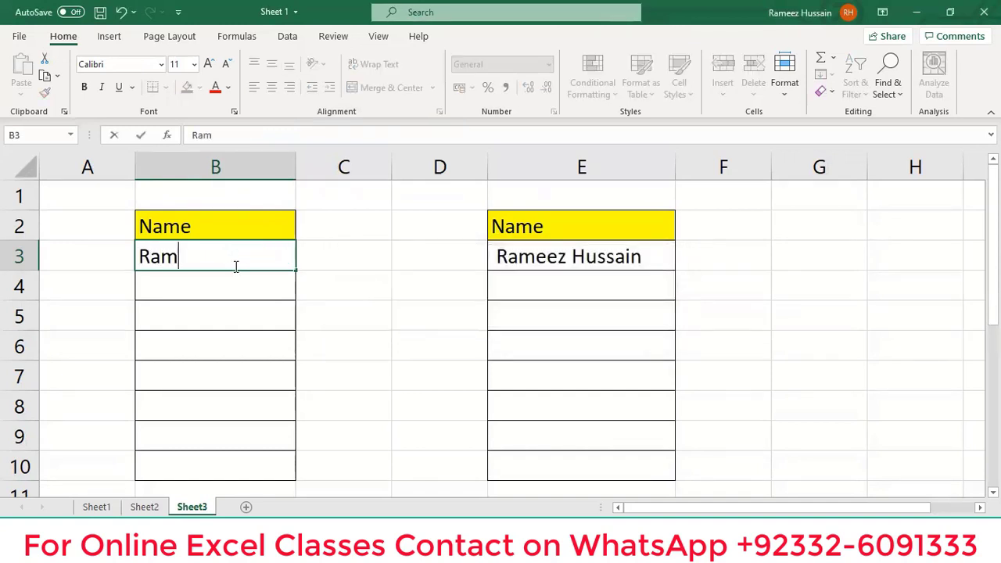
{"action": "type", "text": "eez"}
{"action": "key", "text": "Return"}
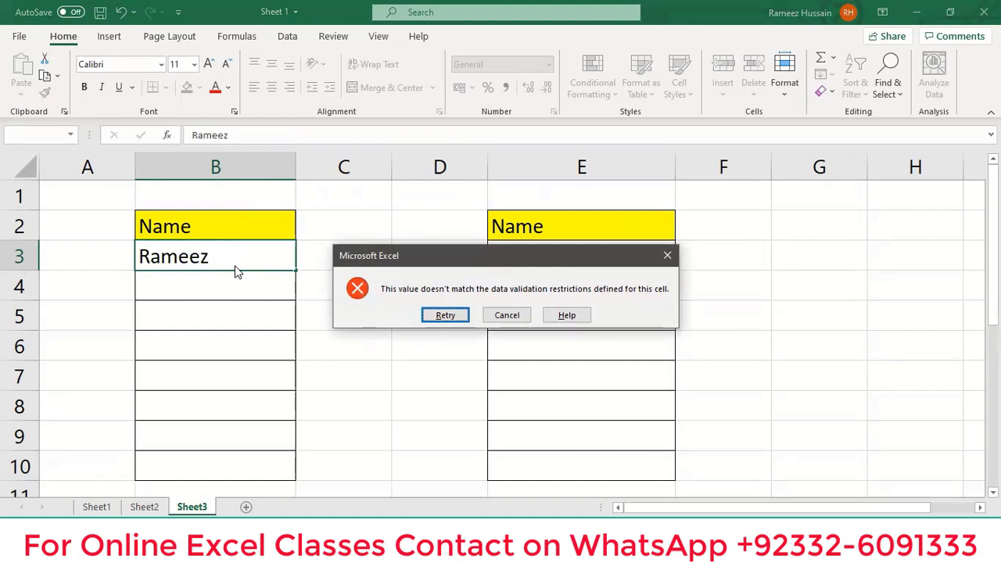
{"action": "left_click", "coordinate": [667, 255]}
{"action": "left_click_drag", "start_coordinate": [622, 257], "coordinate": [615, 458]}
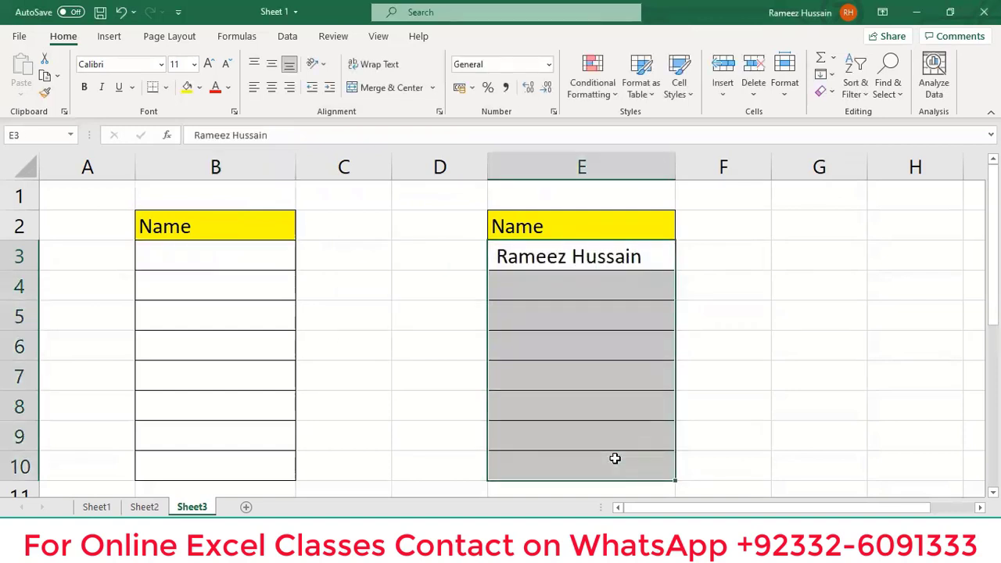
Clear E3, select E3:E10, and set Data Validation to allow Custom values.
{"action": "key", "text": "Delete"}
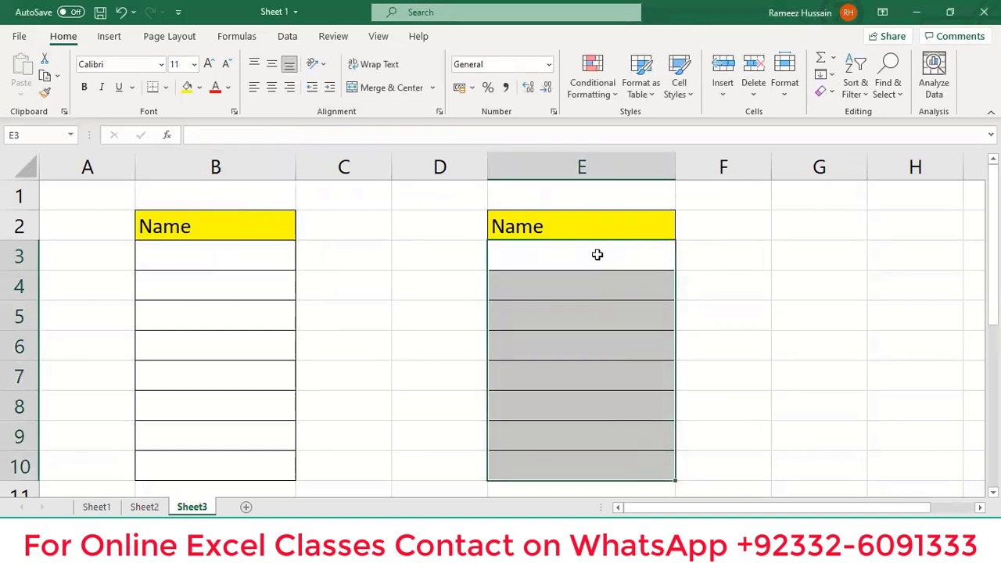
{"action": "left_click_drag", "start_coordinate": [596, 255], "coordinate": [594, 463]}
{"action": "left_click", "coordinate": [287, 36]}
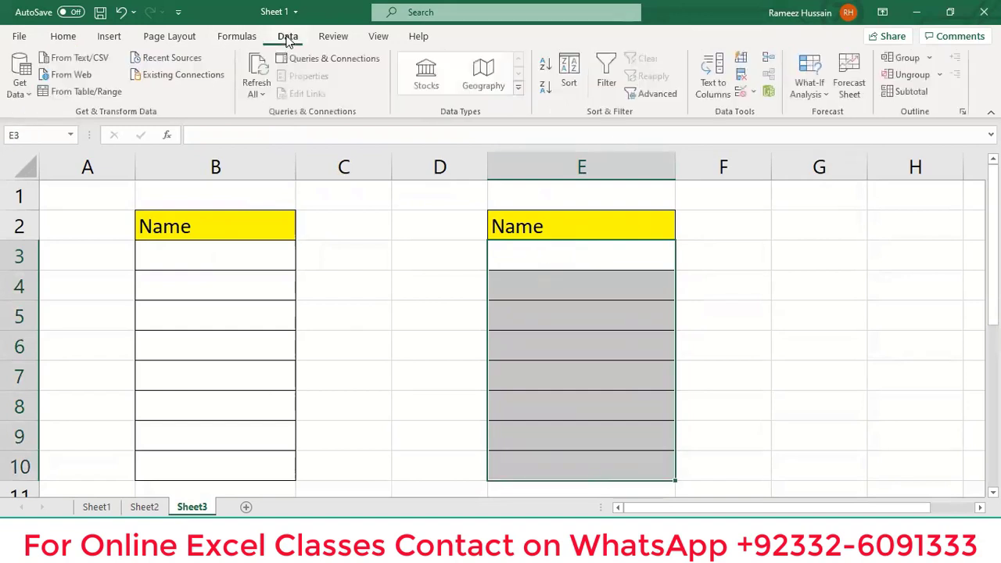
{"action": "left_click", "coordinate": [756, 94]}
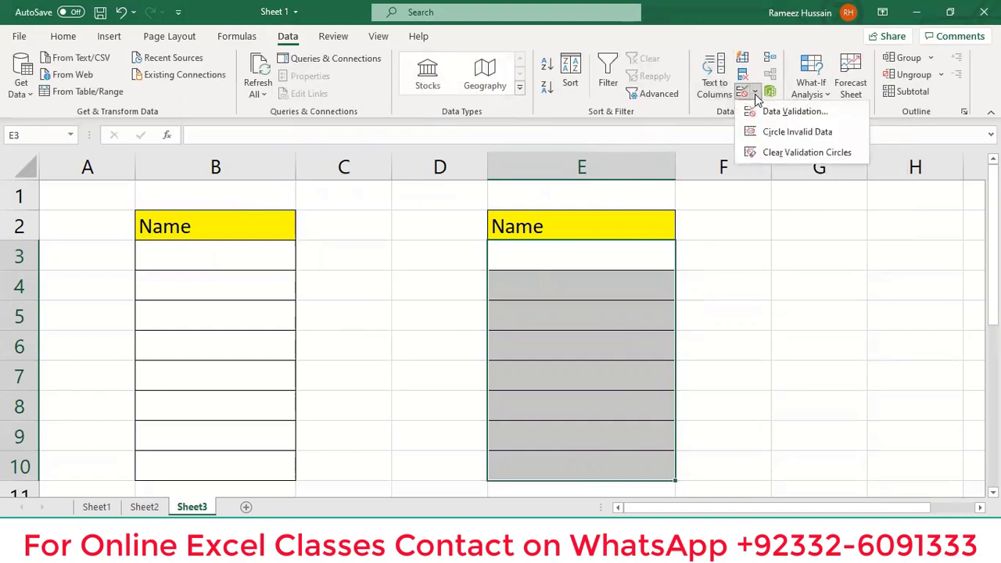
{"action": "left_click", "coordinate": [801, 116]}
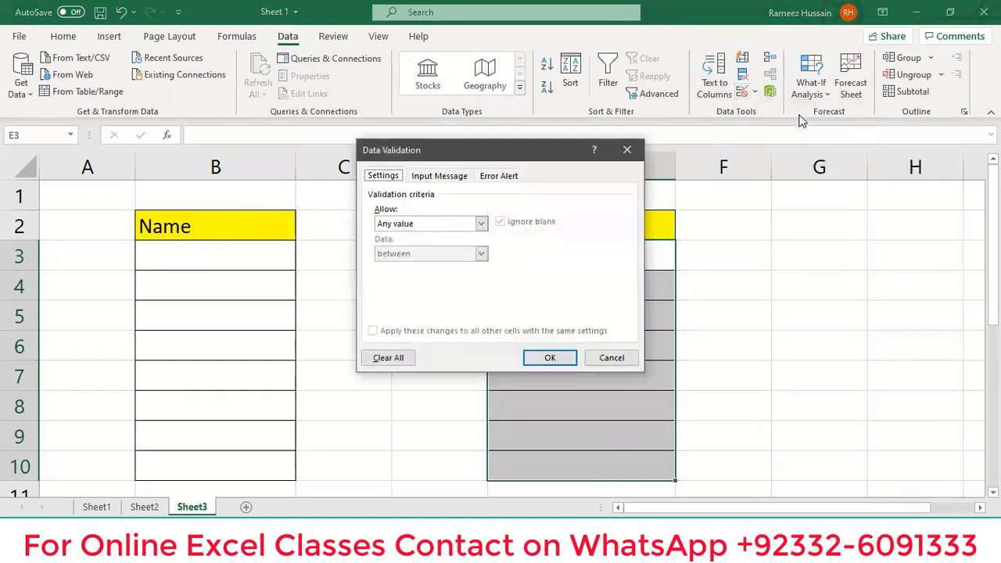
{"action": "left_click", "coordinate": [481, 225]}
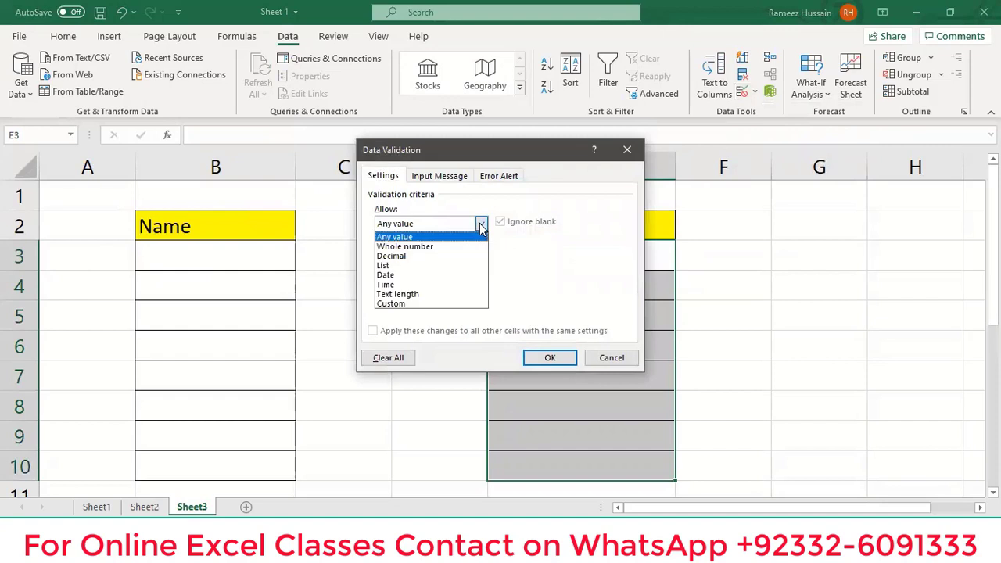
{"action": "left_click", "coordinate": [440, 305]}
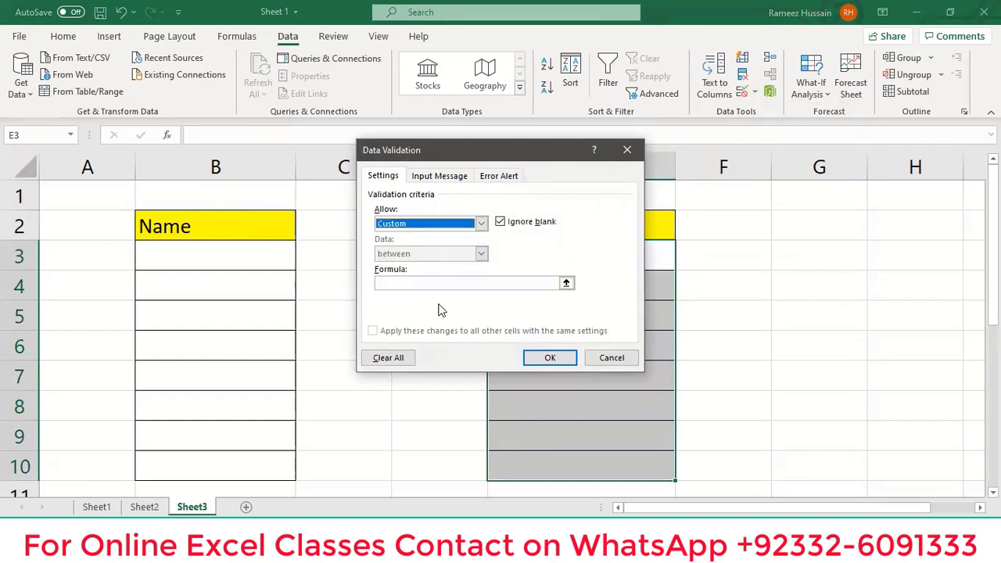
Enter the validation formula =E3=trim(E3).
{"action": "left_click", "coordinate": [463, 284]}
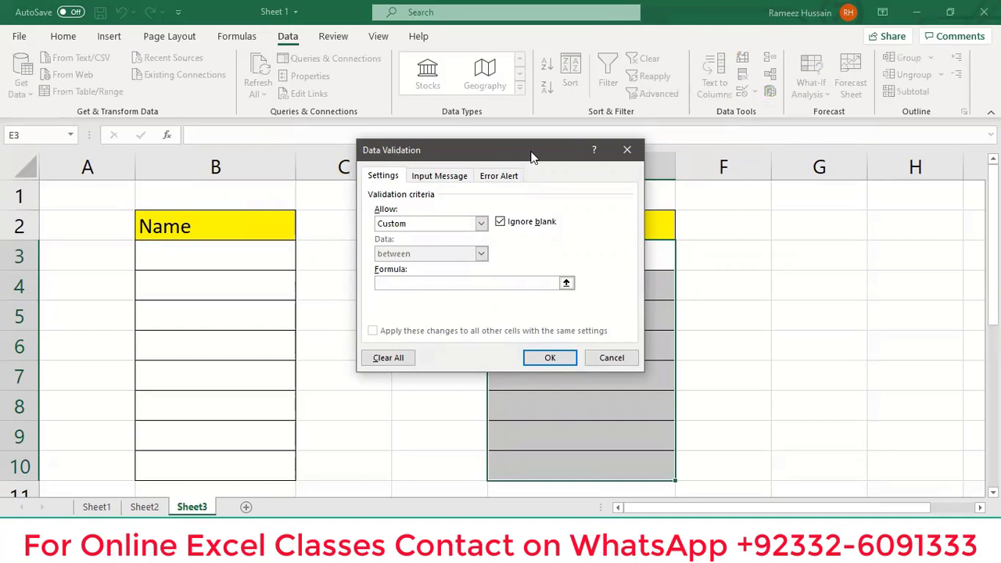
{"action": "left_click_drag", "start_coordinate": [531, 156], "coordinate": [851, 152]}
{"action": "type", "text": "="}
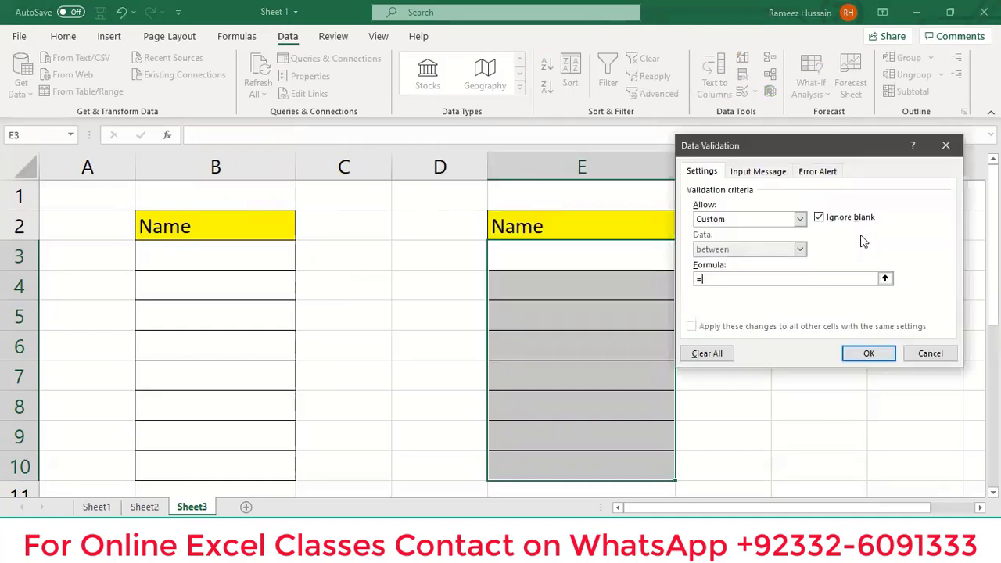
{"action": "left_click", "coordinate": [623, 257]}
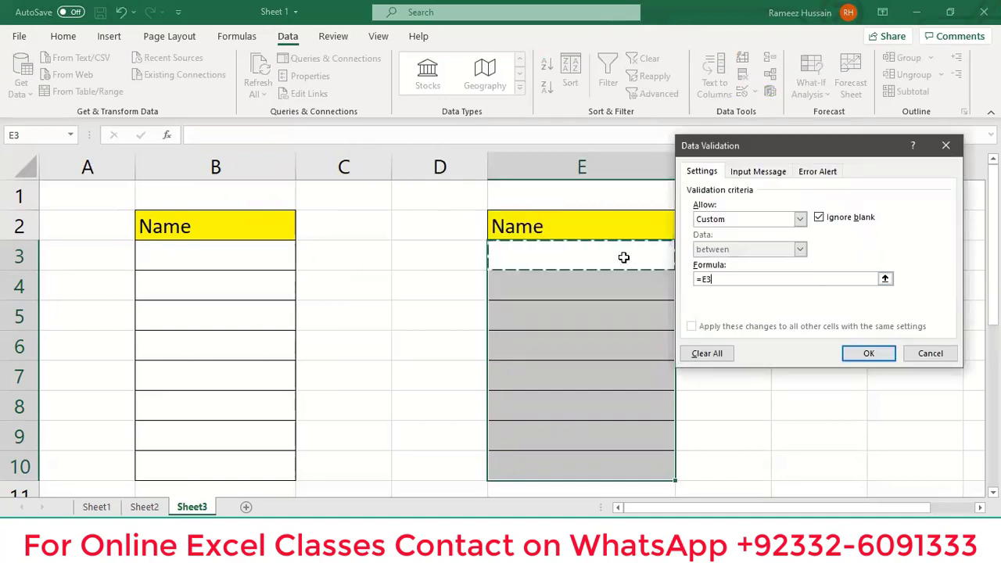
{"action": "type", "text": "="}
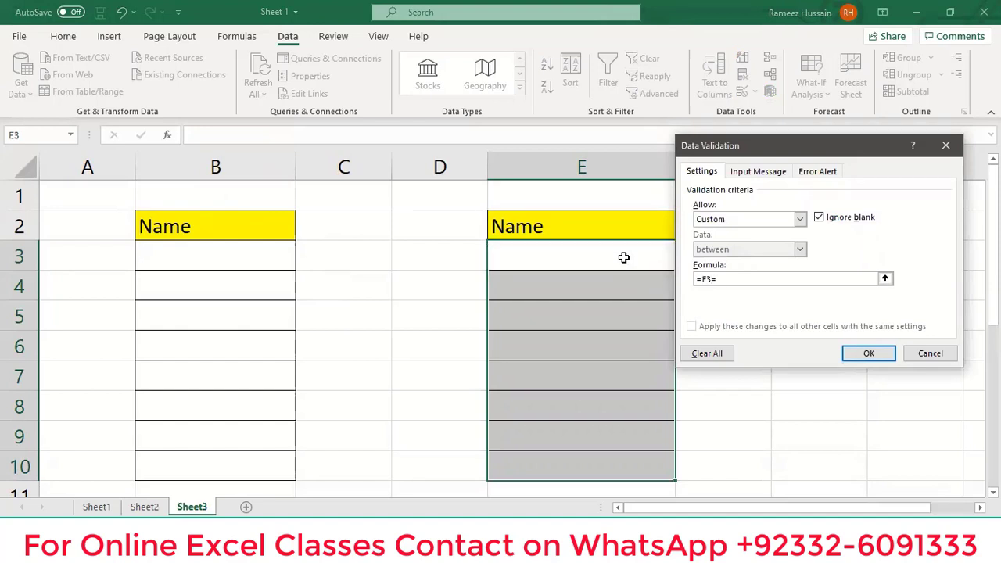
{"action": "type", "text": "trim("}
{"action": "left_click", "coordinate": [592, 257]}
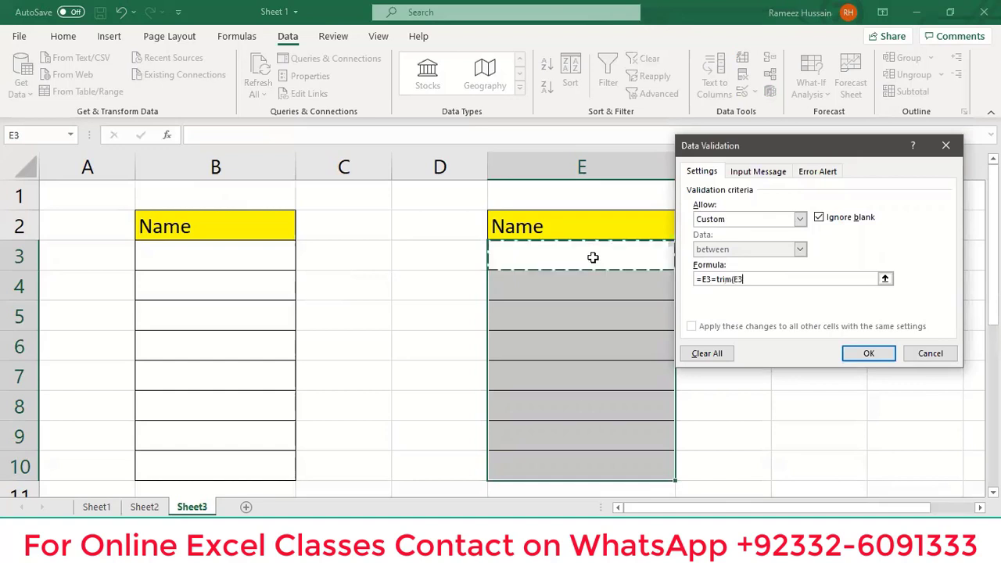
{"action": "type", "text": ")"}
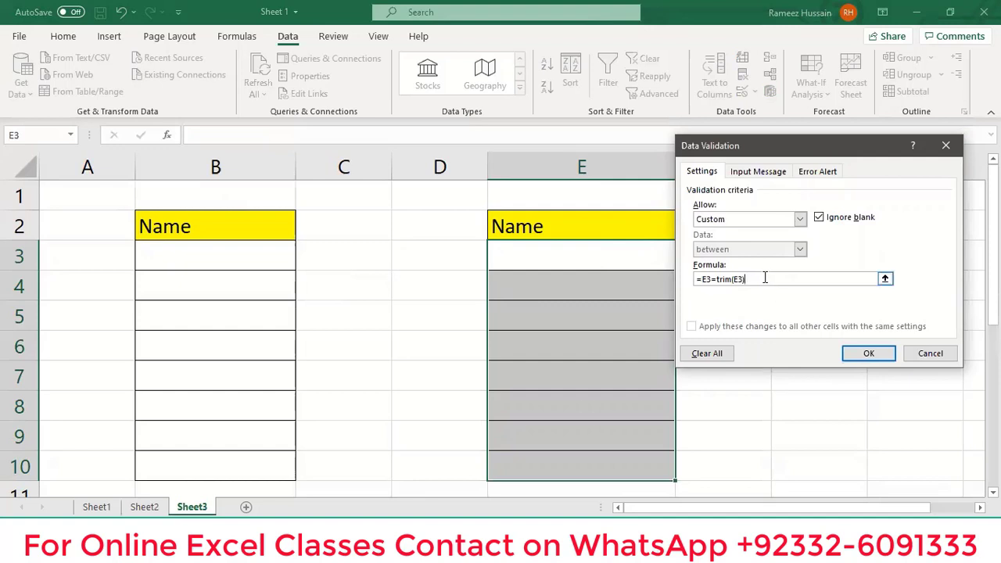
Give the rule an error alert titled 'Extra Spaces' reading 'Data can't enter due to Extra Spaces', and apply it.
{"action": "left_click", "coordinate": [814, 171]}
{"action": "left_click", "coordinate": [847, 238]}
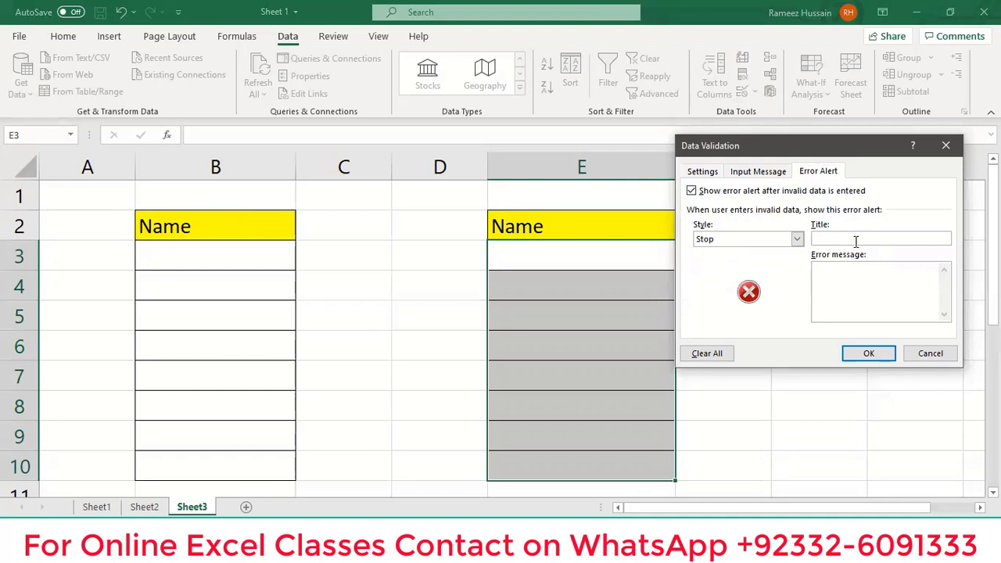
{"action": "type", "text": "Extra Spaces"}
{"action": "left_click", "coordinate": [842, 272]}
{"action": "type", "text": "Data can't enter due to Extra Spaces"}
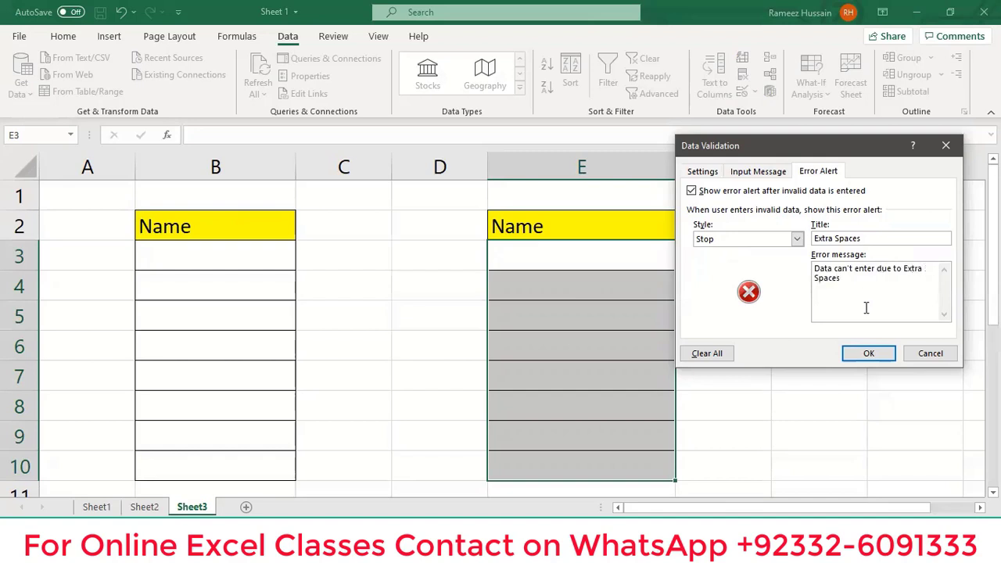
{"action": "left_click", "coordinate": [875, 357]}
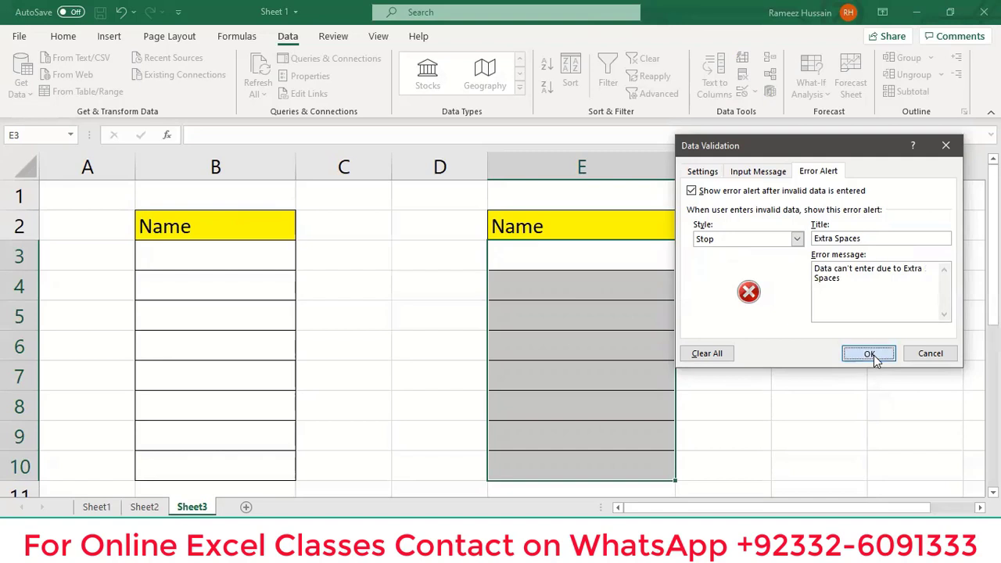
{"action": "double_click", "coordinate": [528, 250]}
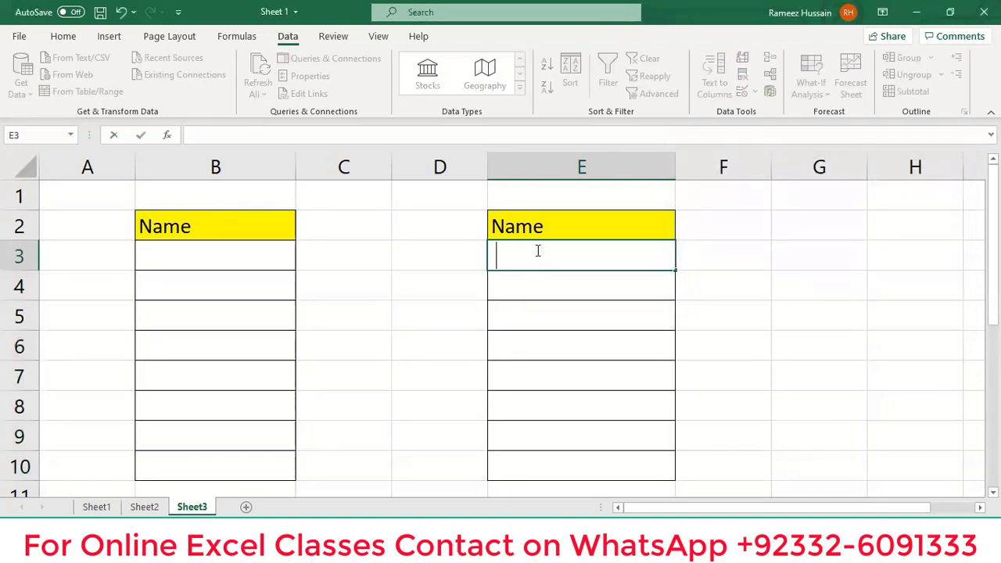
{"action": "type", "text": "Rameez"}
{"action": "key", "text": "Return"}
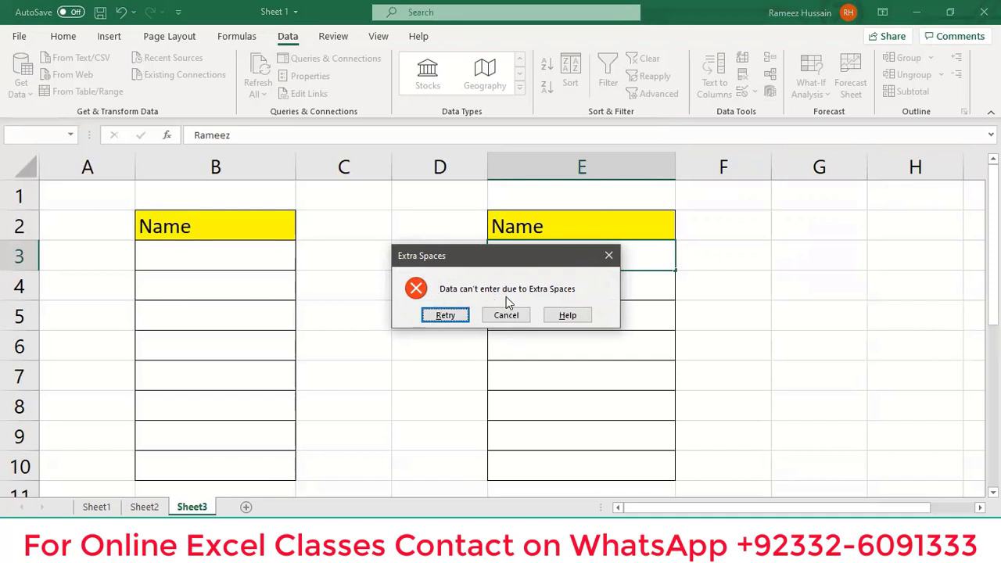
{"action": "left_click", "coordinate": [608, 258]}
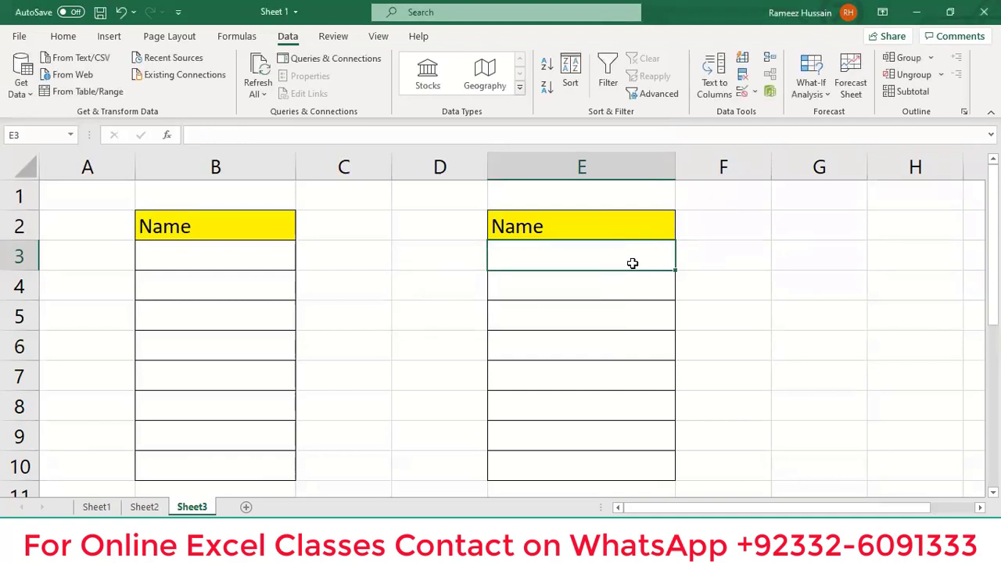